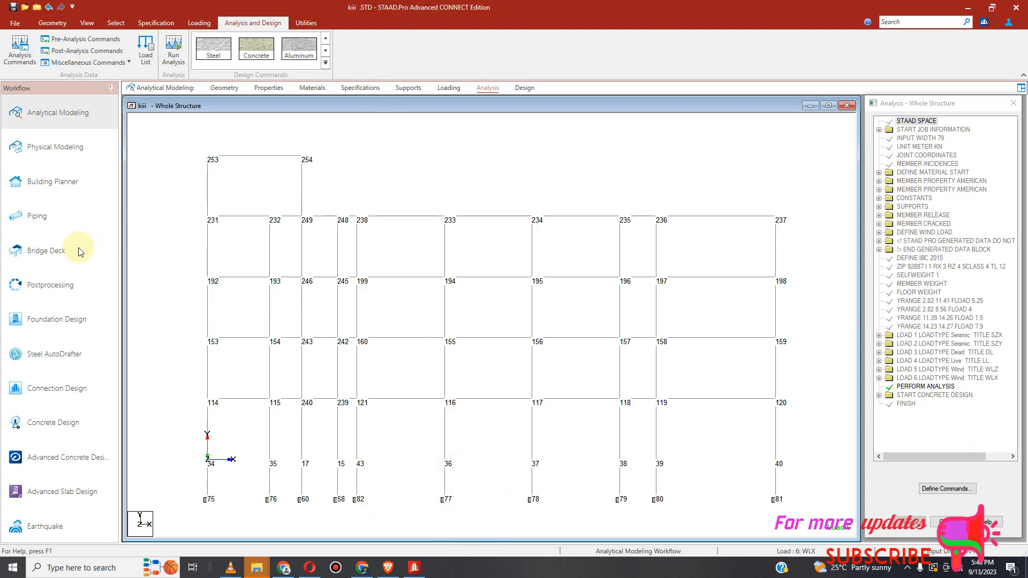
# Step: Run the analysis of the structure
pyautogui.click(174, 51)
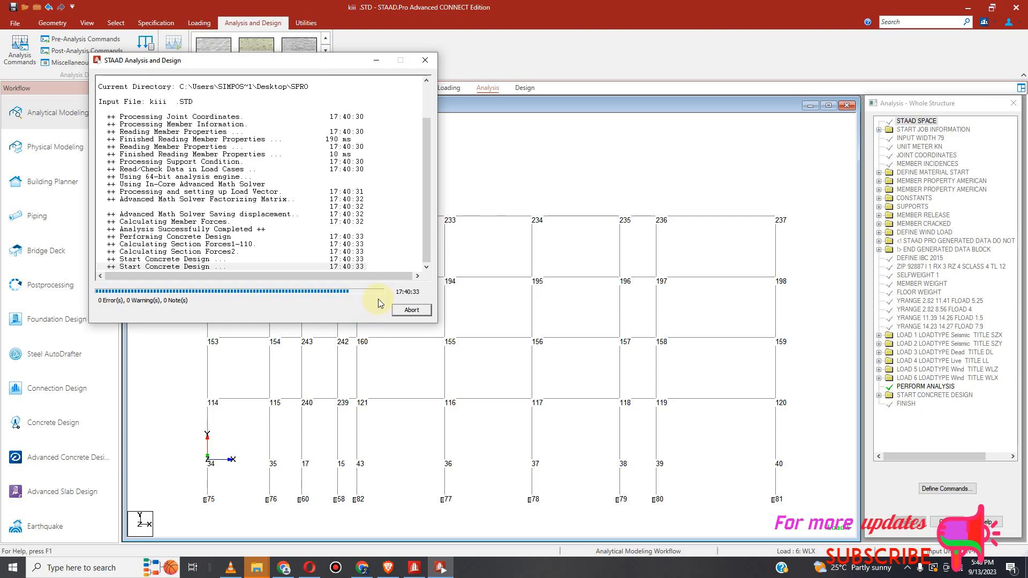
pyautogui.moveTo(264, 72); pyautogui.dragTo(574, 81)
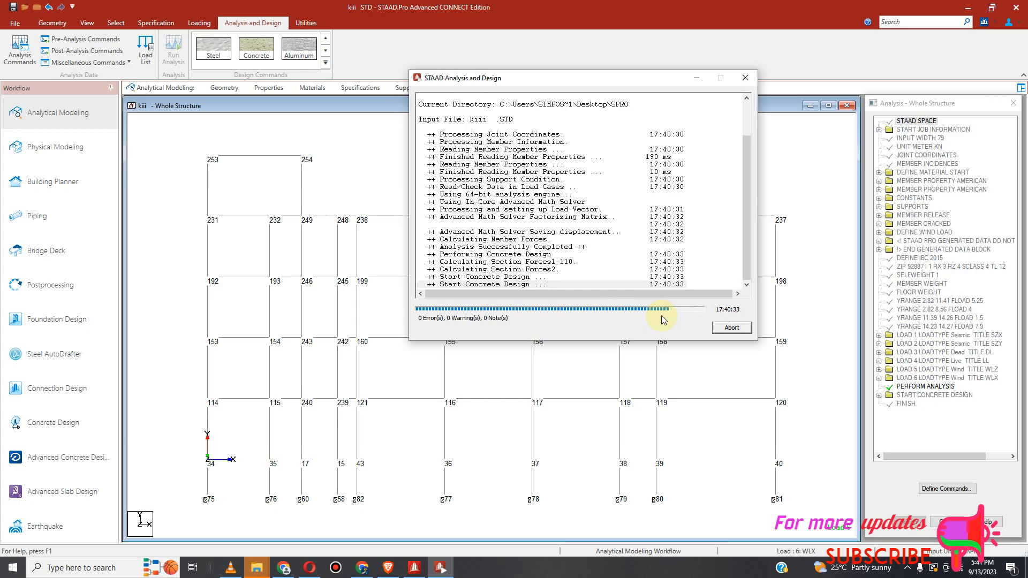
pyautogui.click(618, 203)
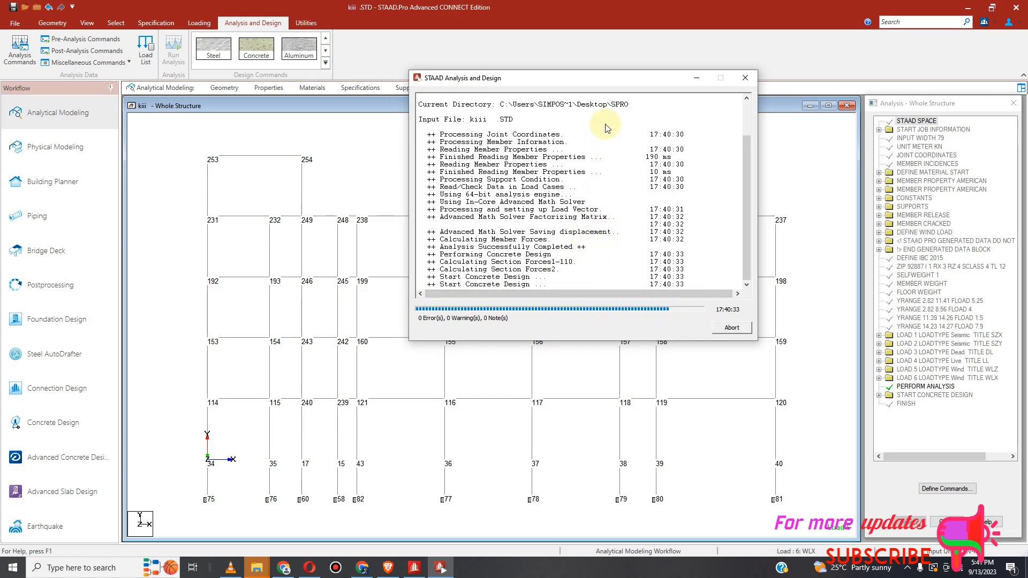
pyautogui.moveTo(620, 77); pyautogui.dragTo(592, 153)
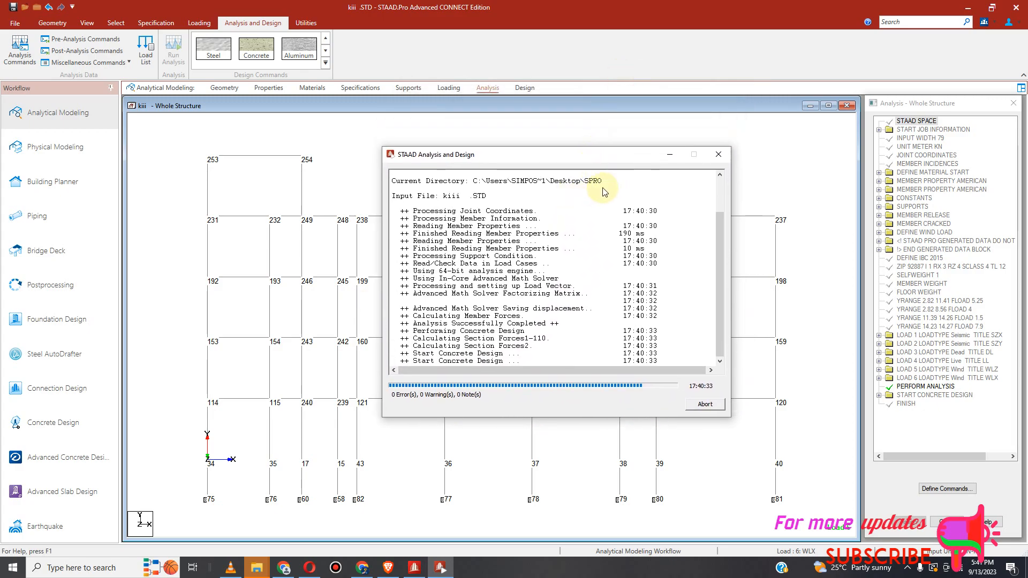
# Step: Abort the stalled analysis and end the SProStaad for Windows task in Task Manager
pyautogui.click(707, 407)
pyautogui.click(542, 315)
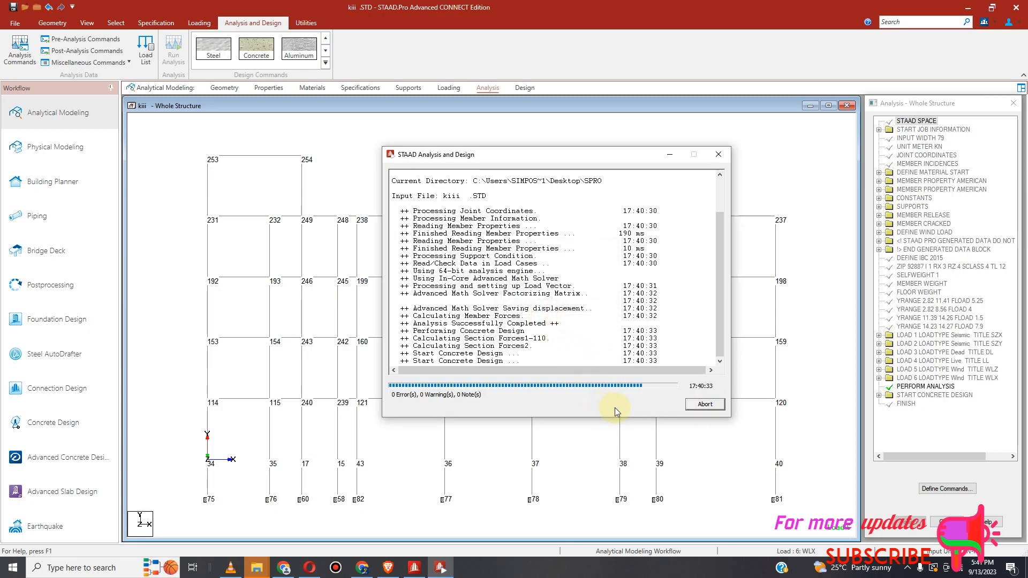
pyautogui.click(17, 569)
pyautogui.rightClick(17, 569)
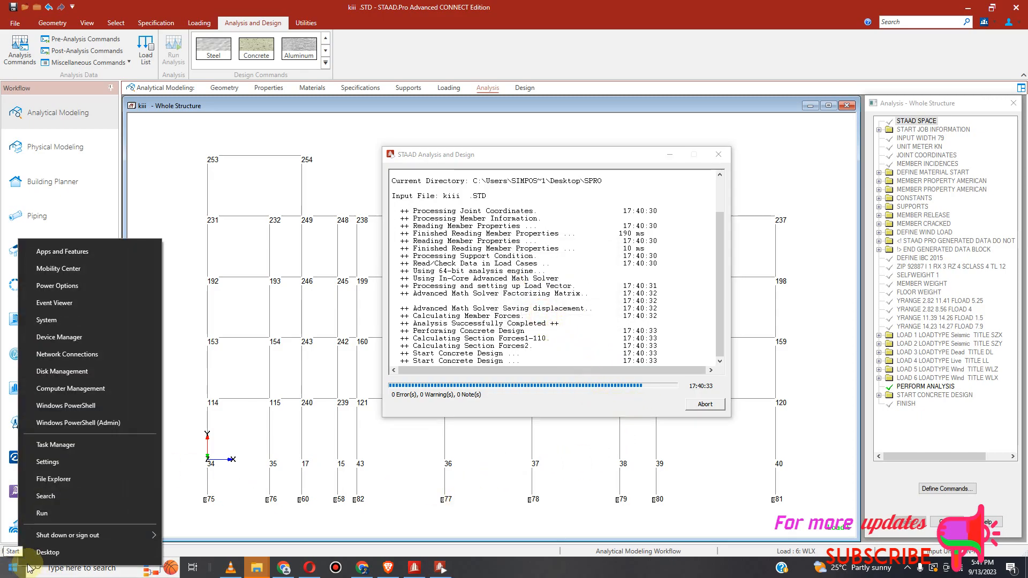
pyautogui.click(74, 443)
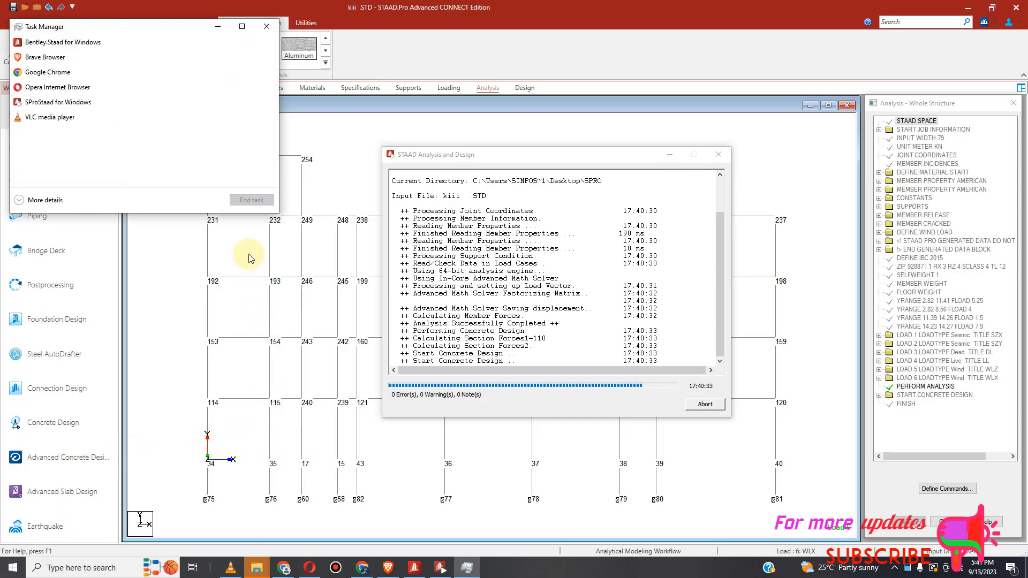
pyautogui.click(68, 110)
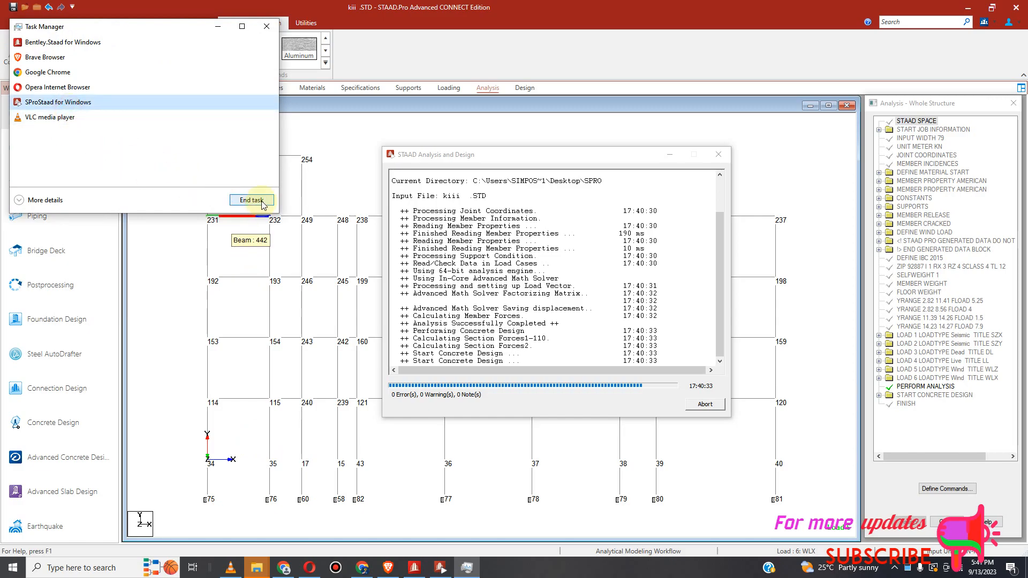
pyautogui.click(261, 202)
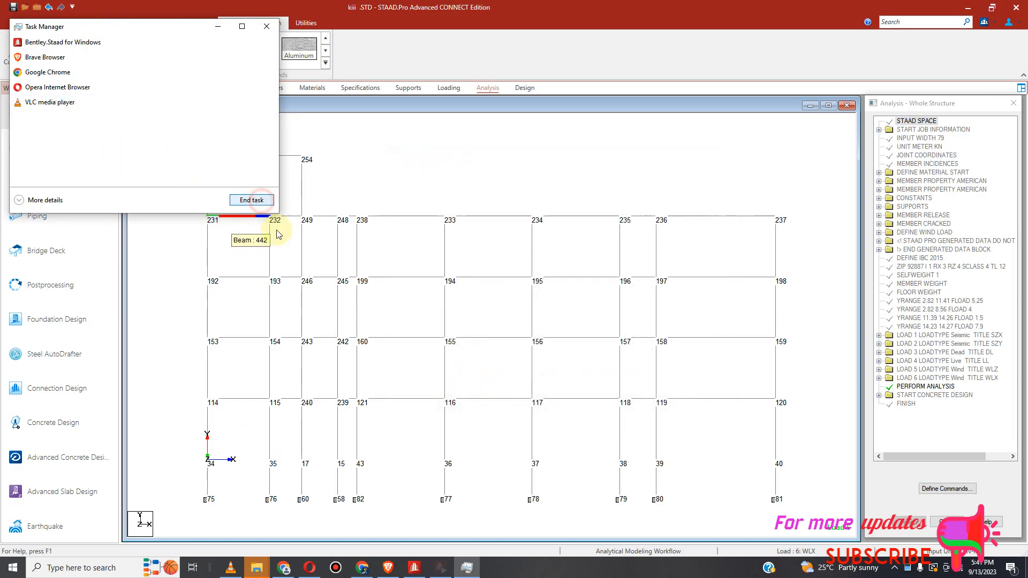
pyautogui.click(266, 27)
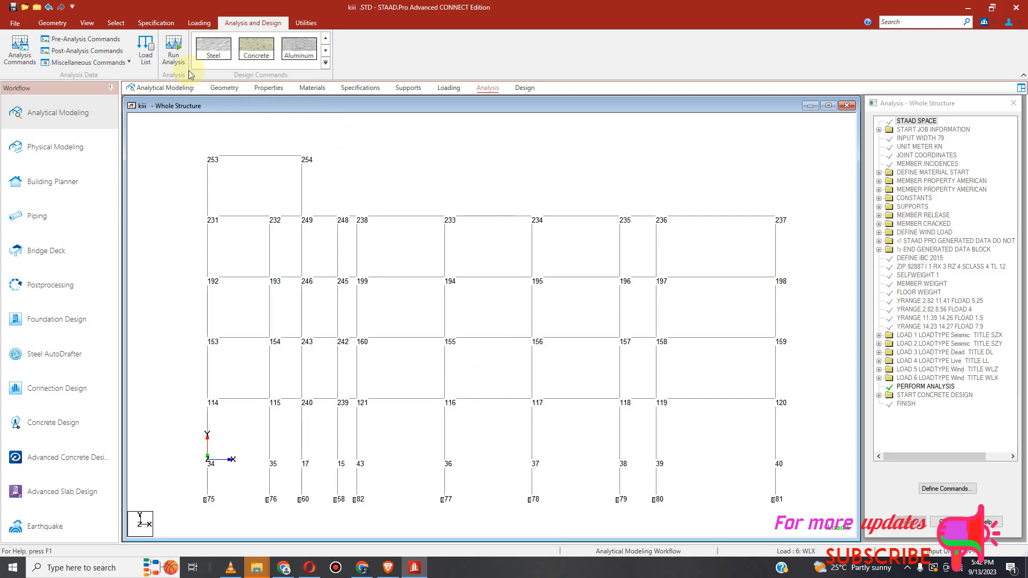
# Step: Switch the structure display to an isometric view
pyautogui.click(88, 23)
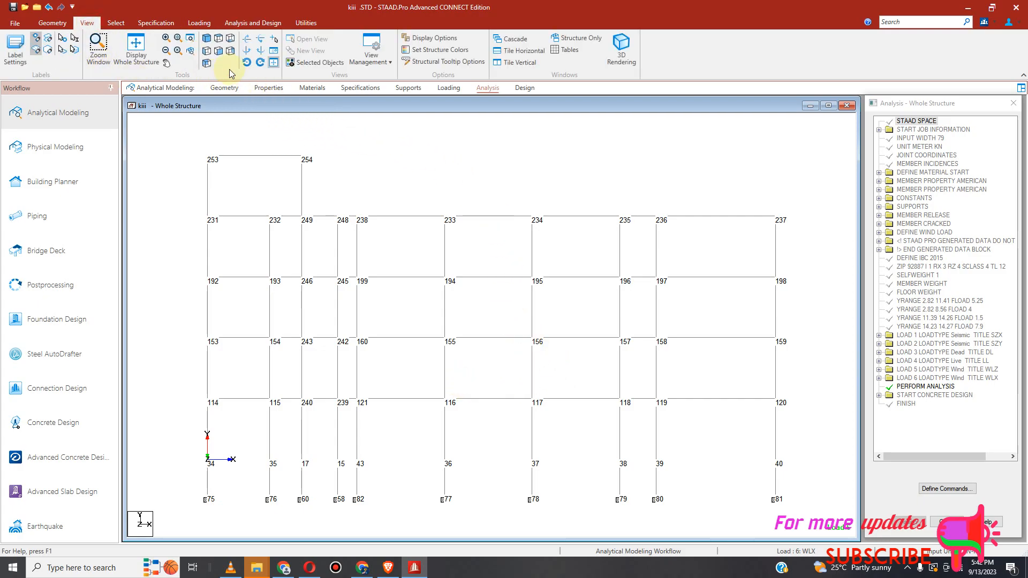
pyautogui.click(206, 39)
pyautogui.scroll(4, 375, 311)
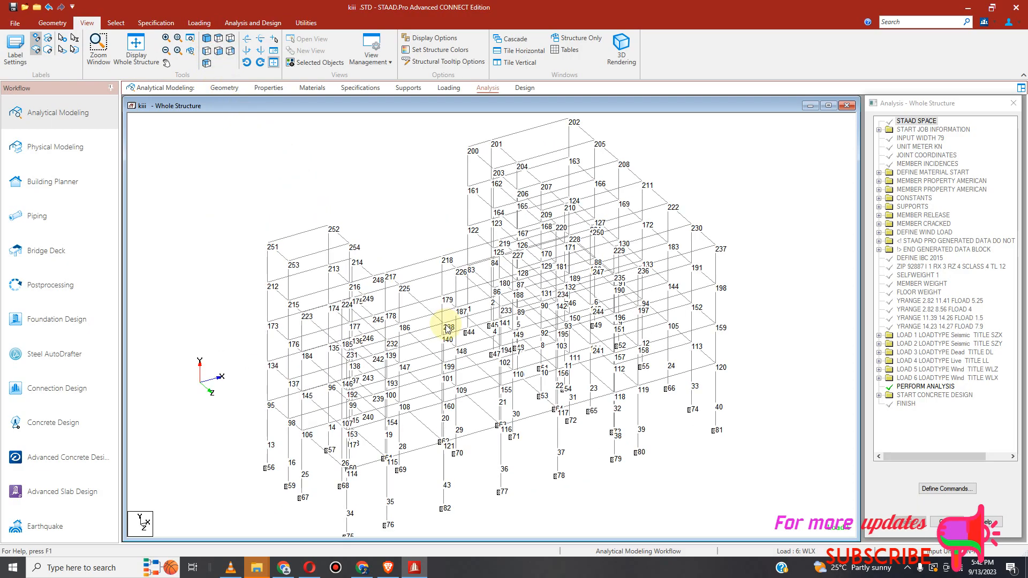
pyautogui.scroll(-1, 537, 342)
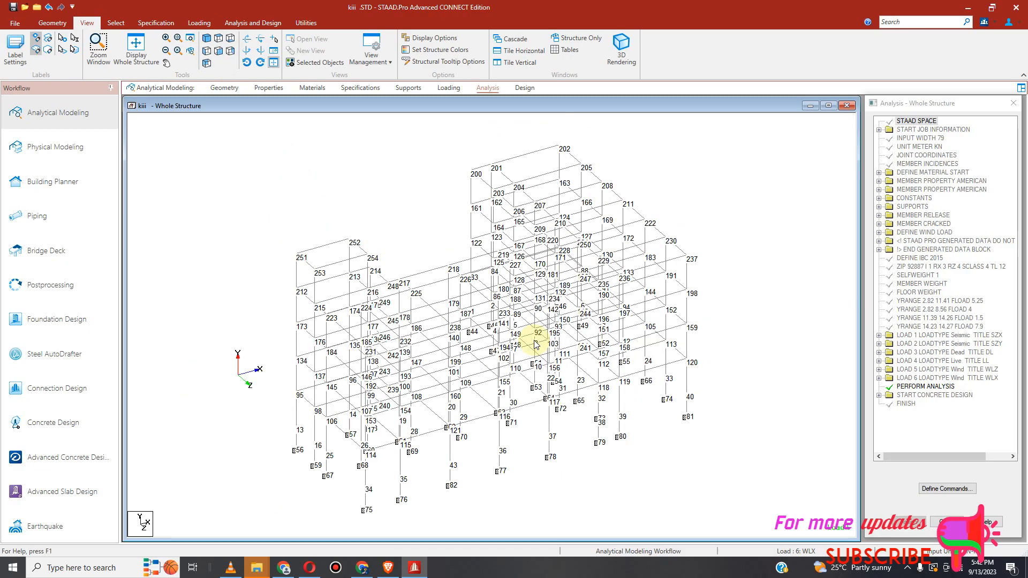
pyautogui.scroll(-1, 486, 346)
pyautogui.scroll(1, 486, 351)
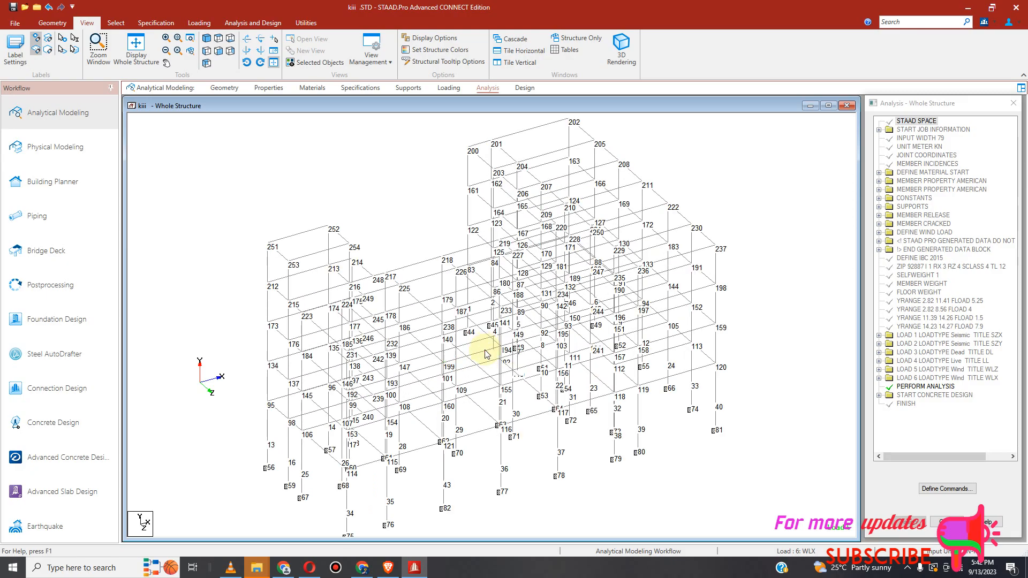
pyautogui.scroll(1, 486, 353)
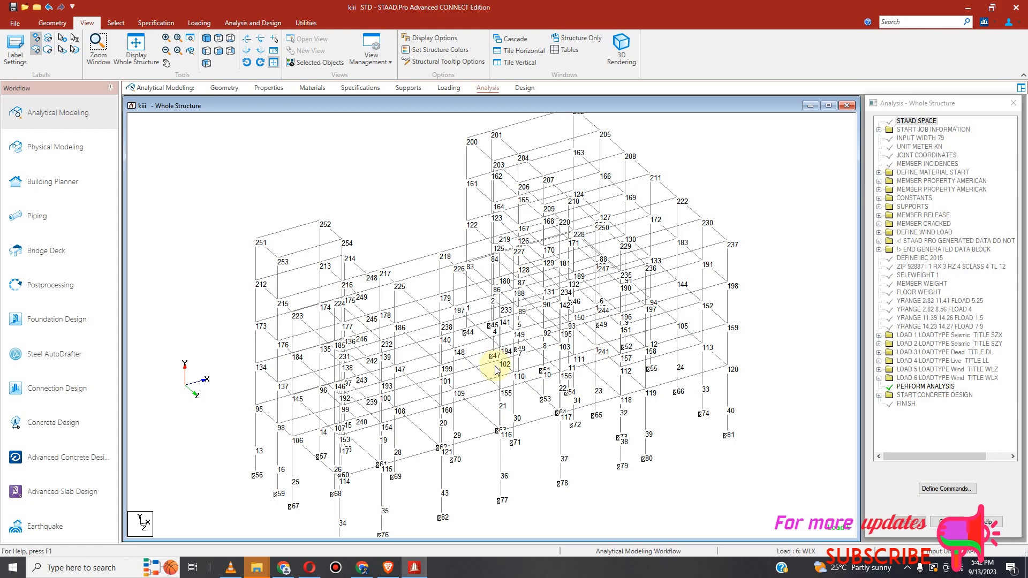
# Step: Open a 3D rendered view of the structure and close it again
pyautogui.click(621, 48)
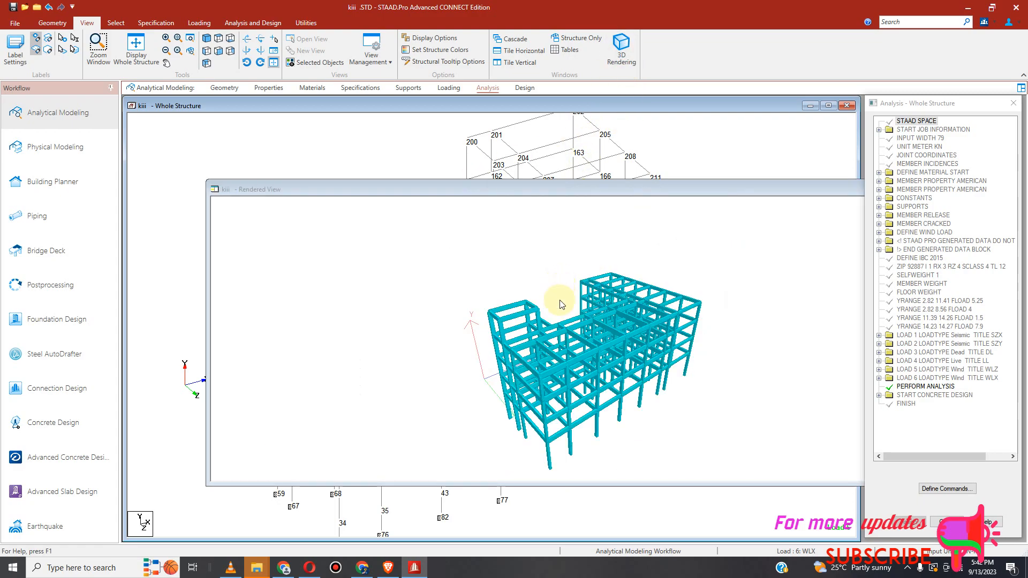
pyautogui.moveTo(524, 199); pyautogui.dragTo(440, 144)
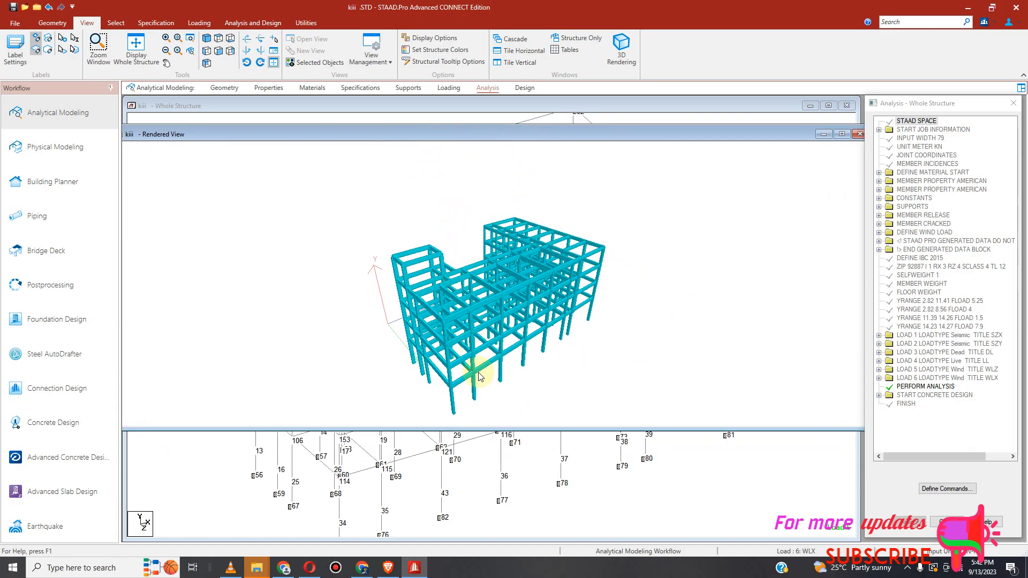
pyautogui.click(860, 134)
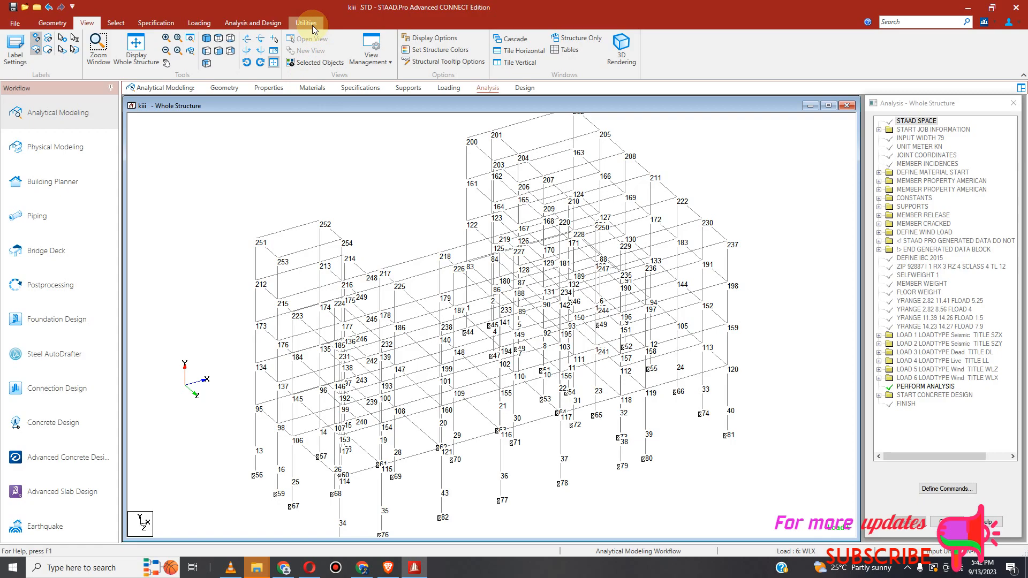
# Step: Check the model for multiple disconnected structures
pyautogui.click(306, 23)
pyautogui.click(32, 38)
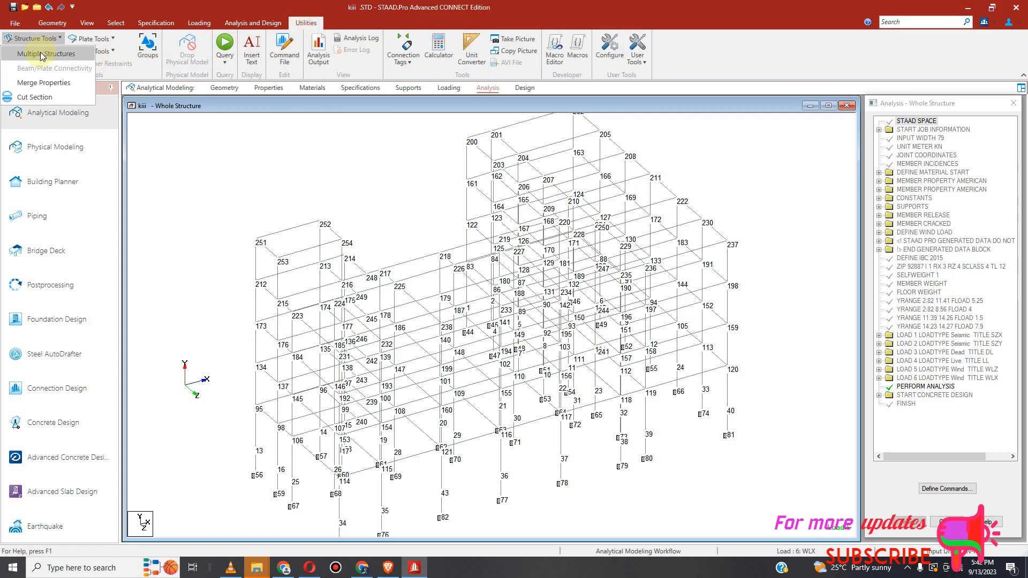
pyautogui.click(43, 55)
pyautogui.click(199, 220)
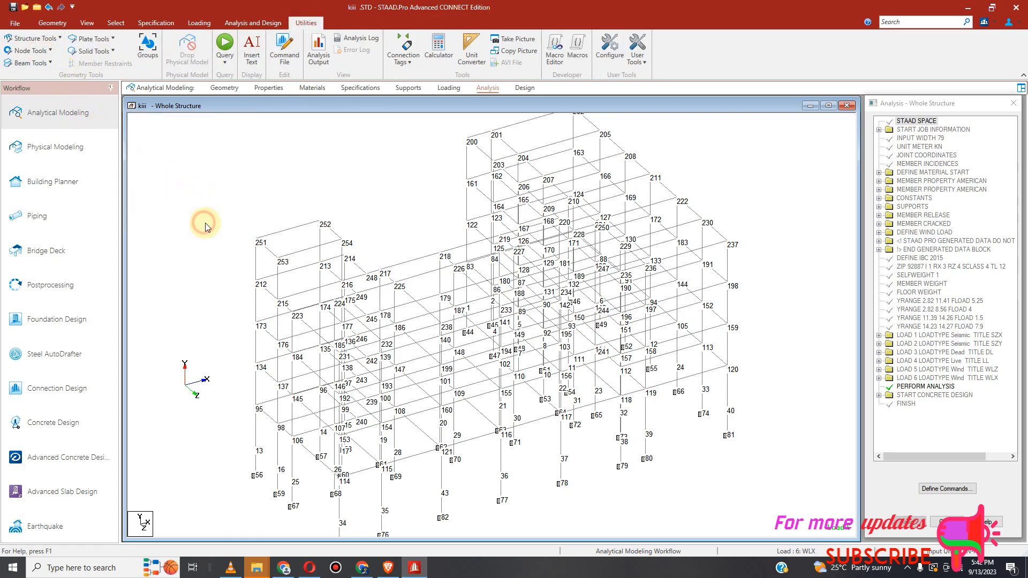
# Step: Remove orphan nodes from the model
pyautogui.click(30, 51)
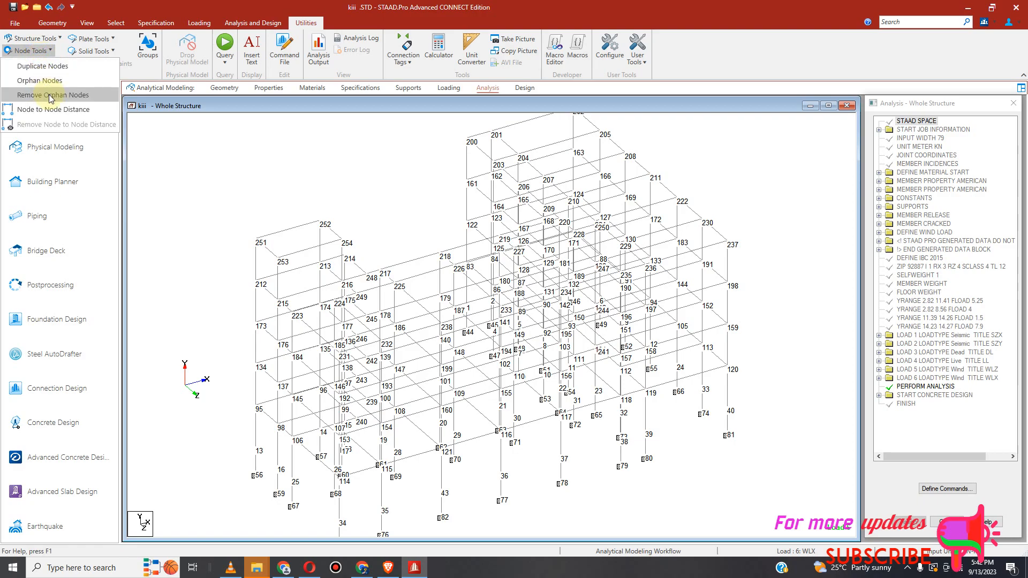
pyautogui.click(49, 94)
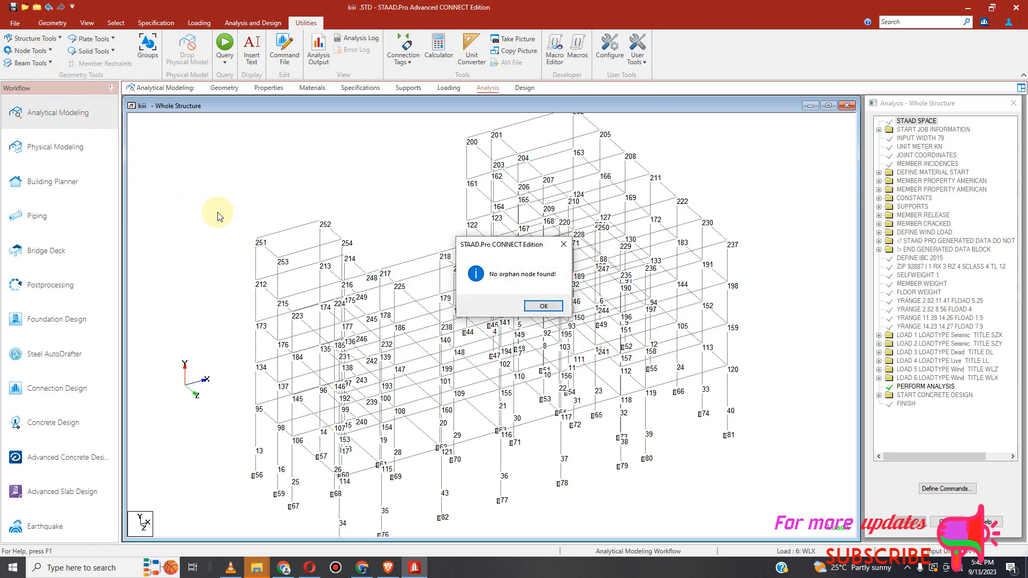
pyautogui.click(547, 304)
# Step: Check the model for zero-length beams
pyautogui.click(48, 63)
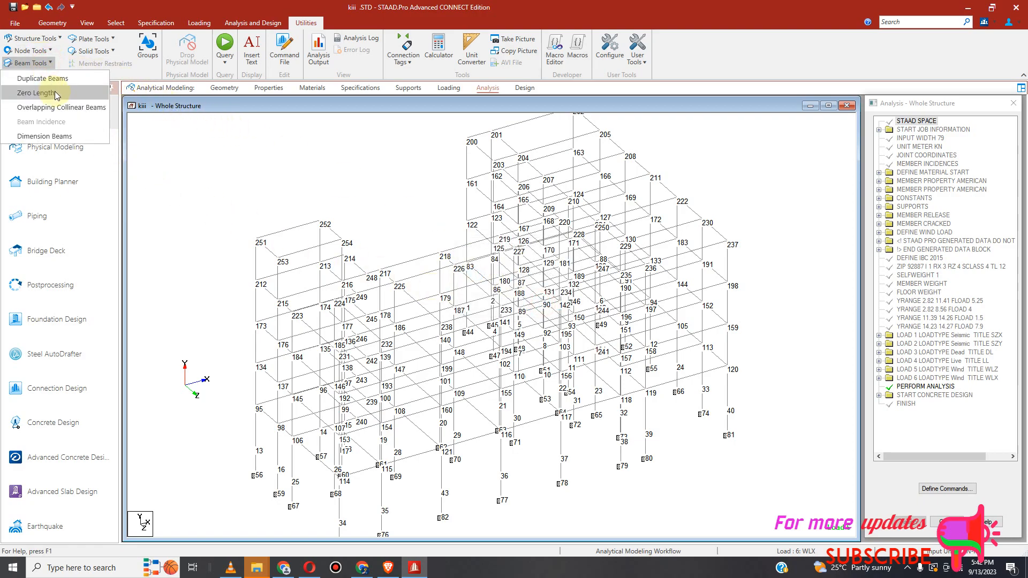
pyautogui.click(51, 78)
pyautogui.click(551, 308)
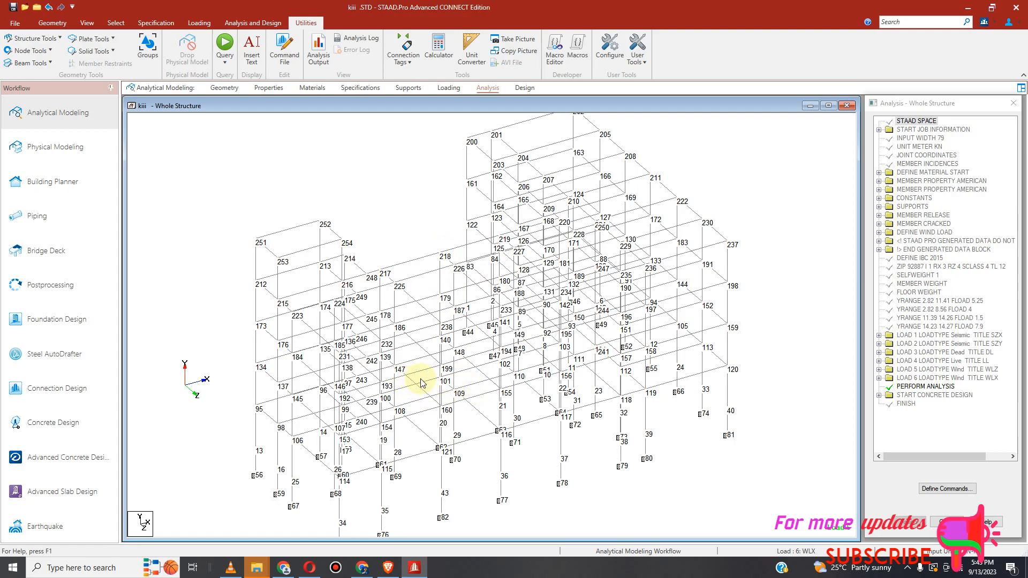
# Step: Expand the DL load case and display each of its two YRANGE floor loads
pyautogui.click(203, 27)
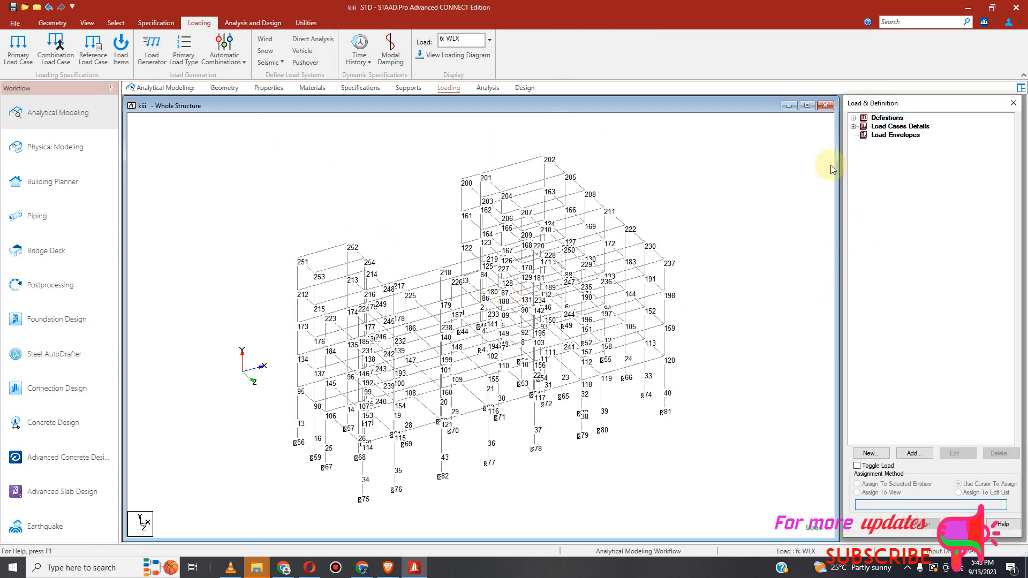
pyautogui.click(853, 126)
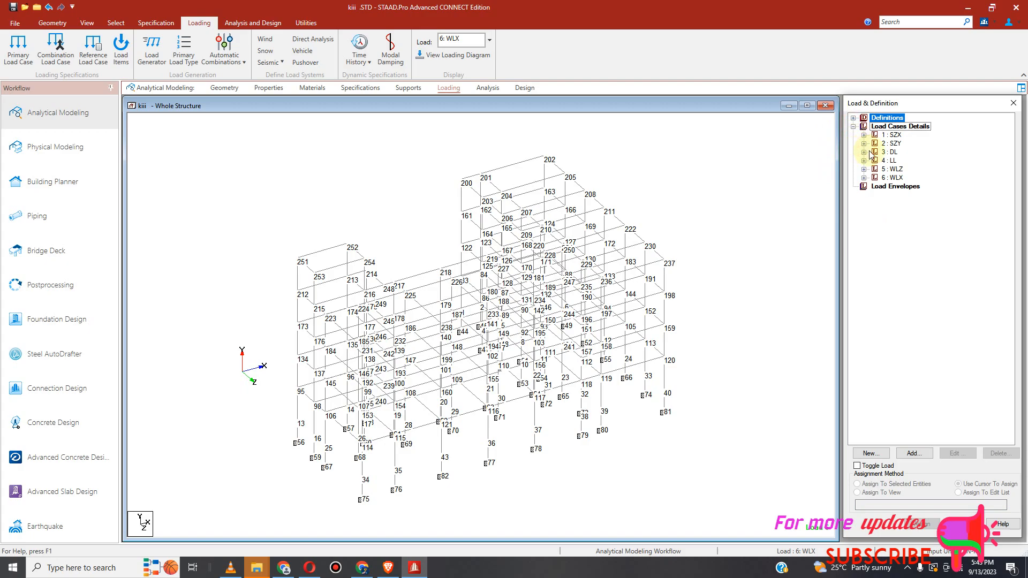
pyautogui.click(864, 153)
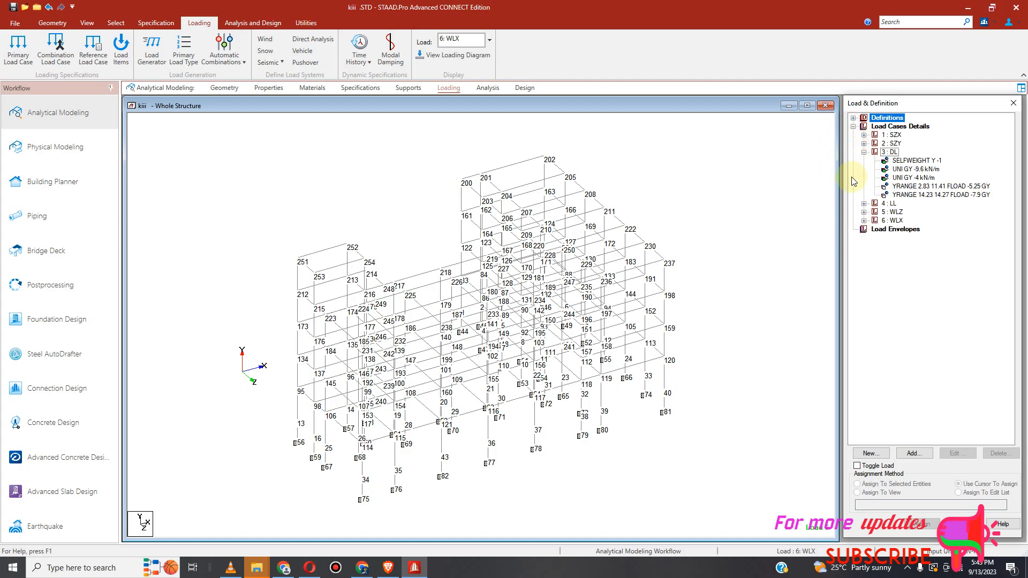
pyautogui.click(922, 187)
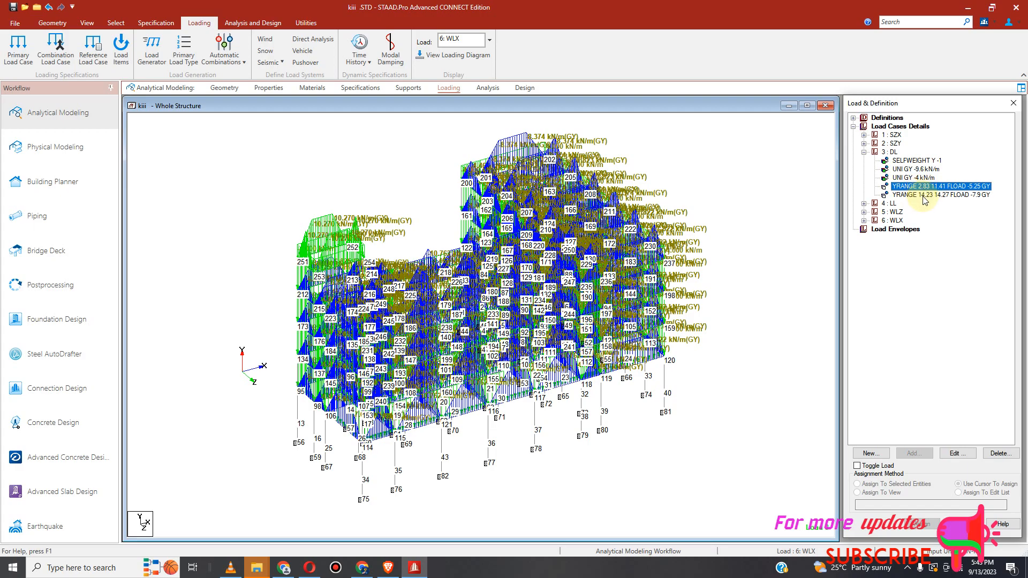
pyautogui.click(922, 196)
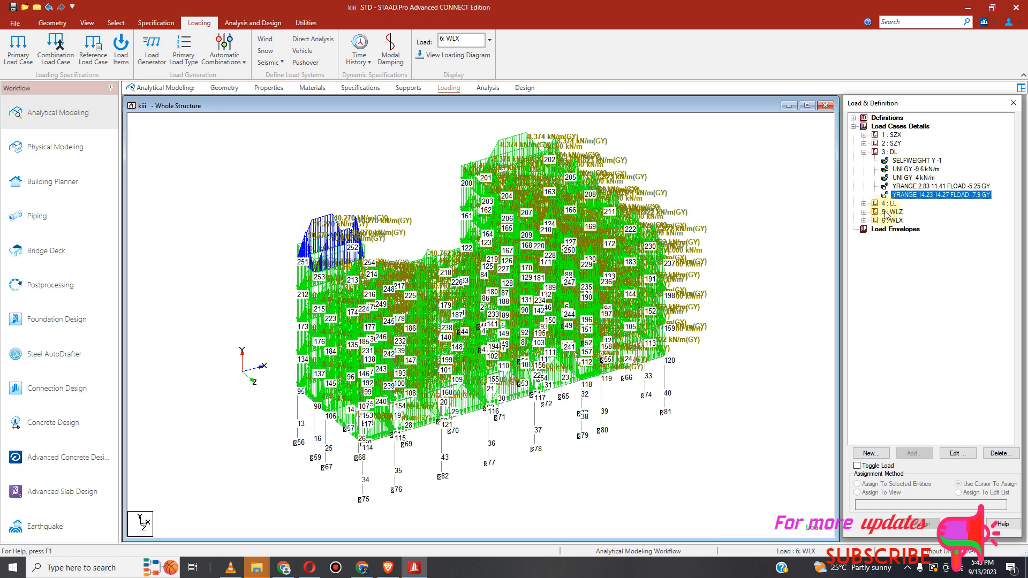
# Step: Expand the LL load case and display each of its two YRANGE floor loads
pyautogui.click(864, 204)
pyautogui.click(903, 212)
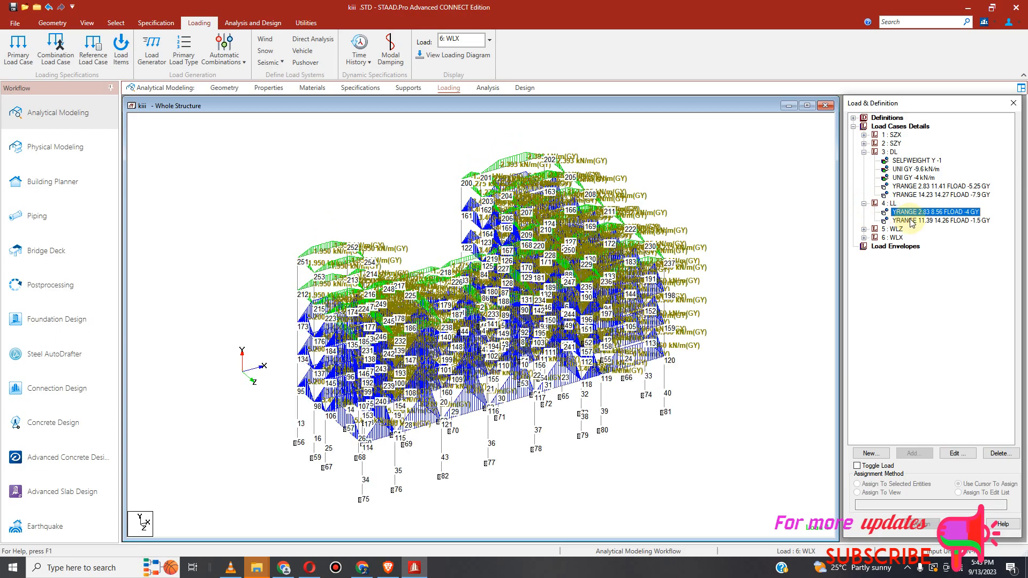
pyautogui.click(906, 221)
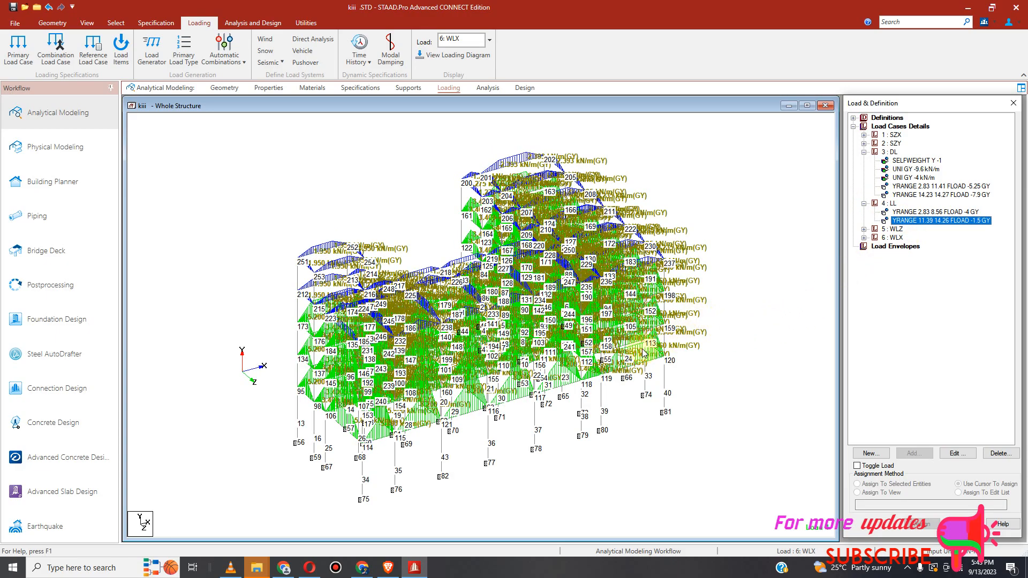
pyautogui.click(764, 343)
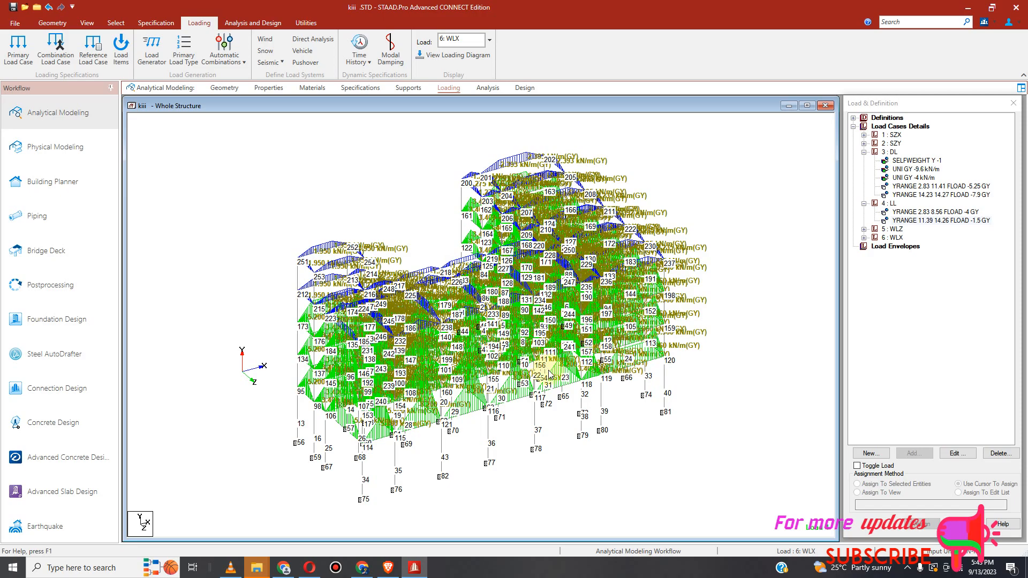
pyautogui.scroll(1, 550, 376)
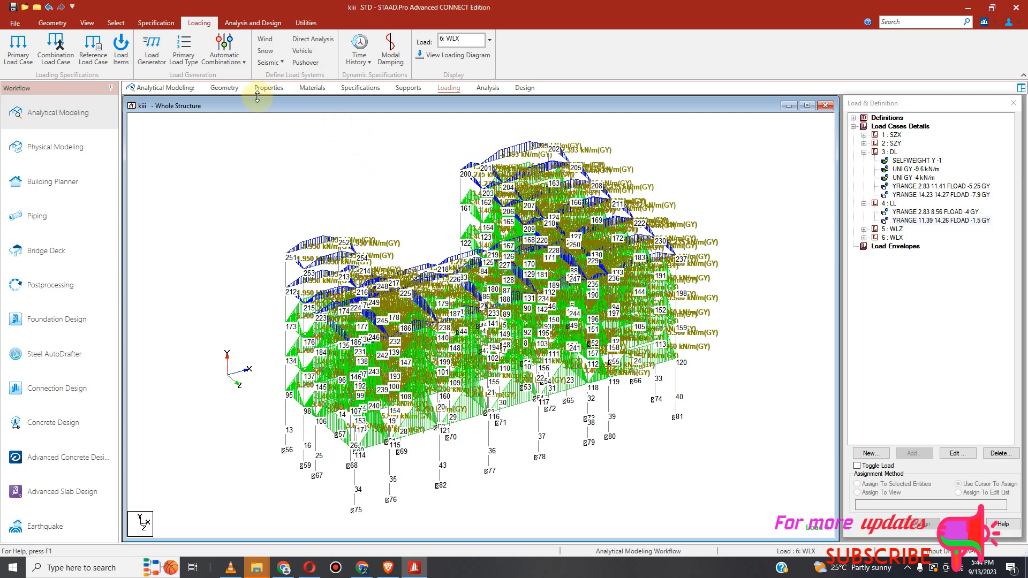
# Step: Review the node and beam tables and the member specifications
pyautogui.click(223, 89)
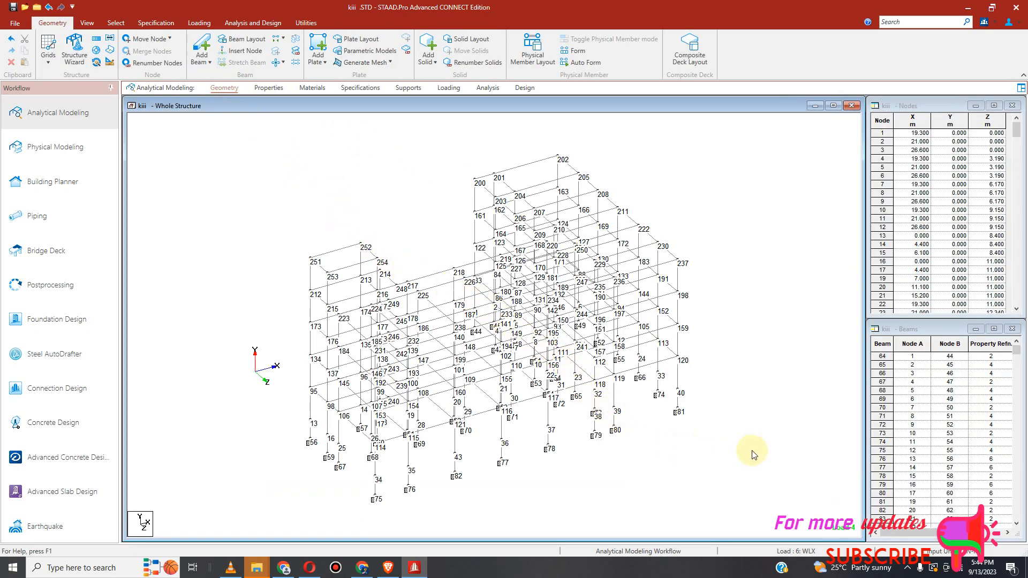
pyautogui.click(363, 89)
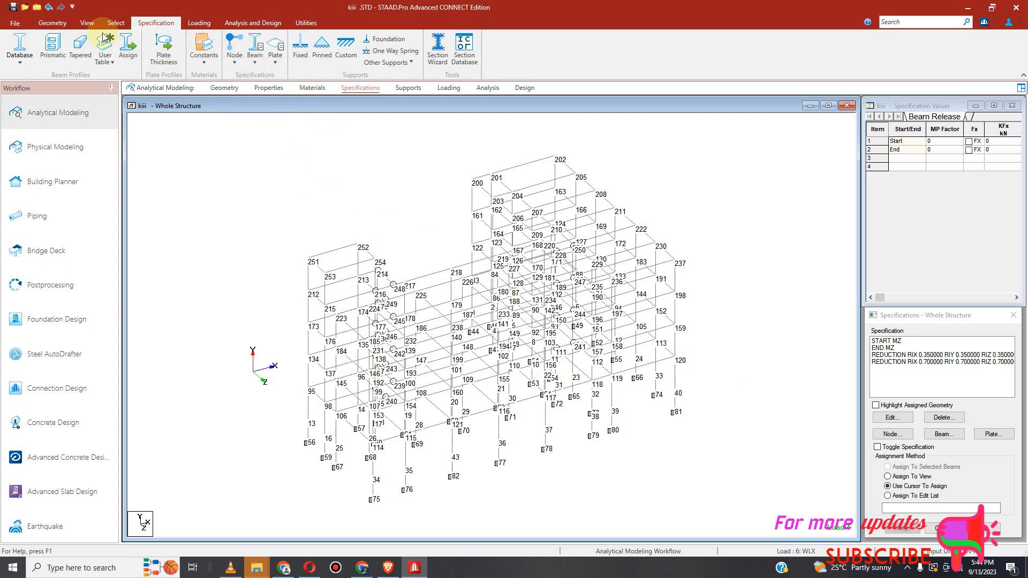
pyautogui.click(88, 23)
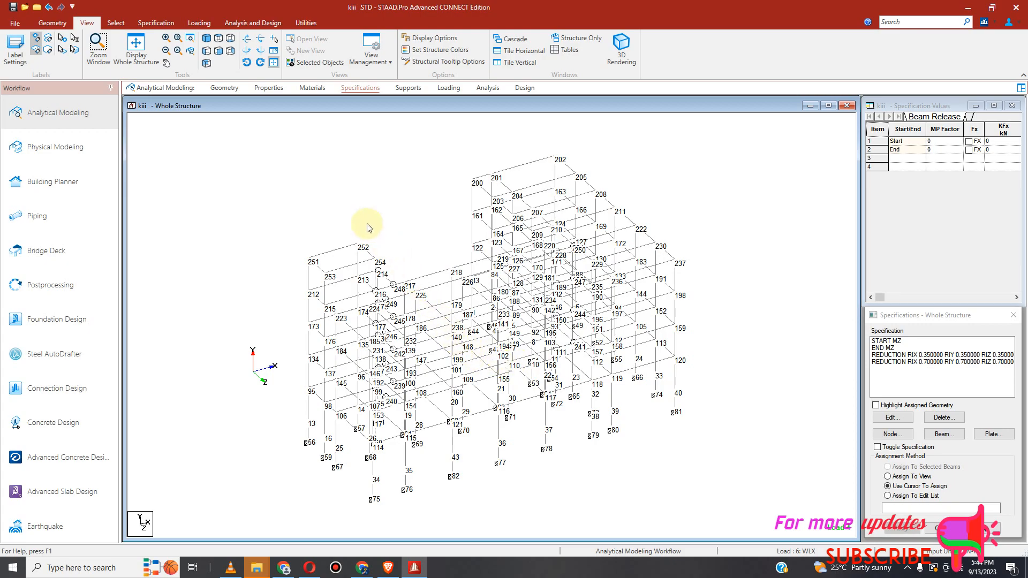
# Step: Examine the structure from different orientations to pick a floor level for a master node
pyautogui.click(250, 51)
pyautogui.click(249, 51)
pyautogui.click(250, 51)
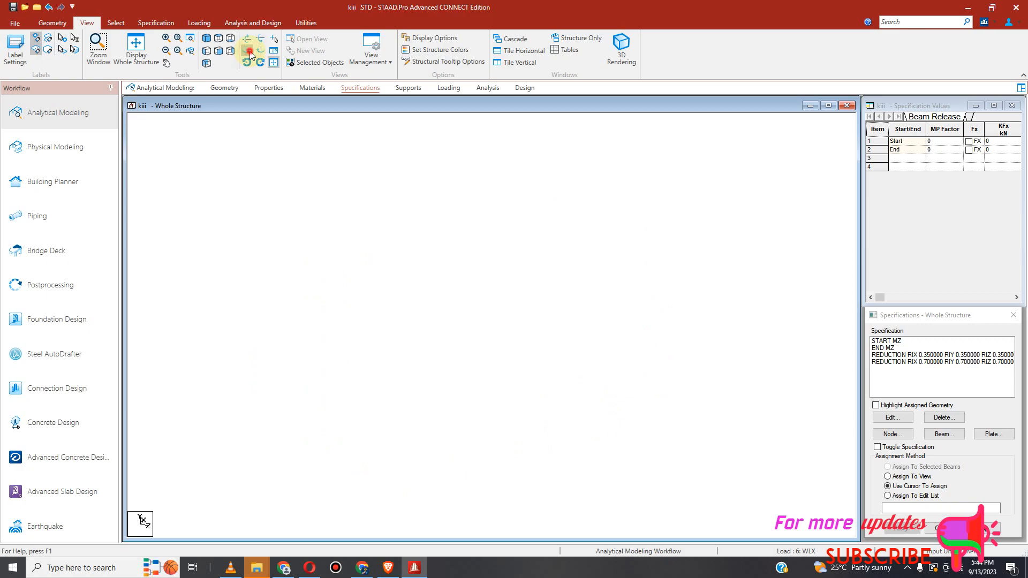
pyautogui.click(250, 50)
pyautogui.click(250, 50)
pyautogui.click(250, 51)
pyautogui.click(250, 51)
pyautogui.click(249, 50)
pyautogui.click(250, 50)
pyautogui.click(250, 51)
pyautogui.click(250, 51)
pyautogui.click(250, 51)
pyautogui.click(249, 51)
pyautogui.click(249, 51)
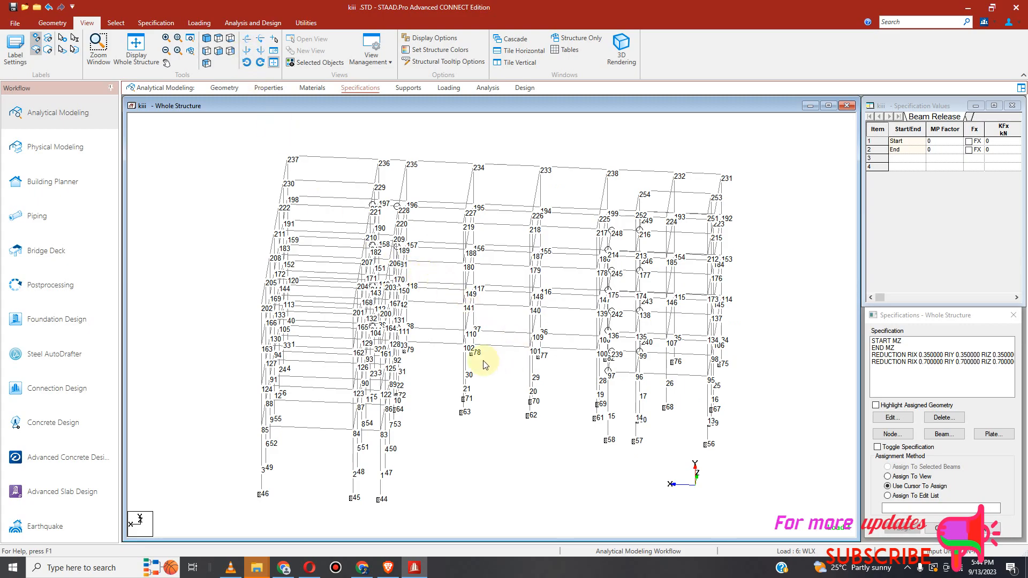
pyautogui.scroll(2, 461, 350)
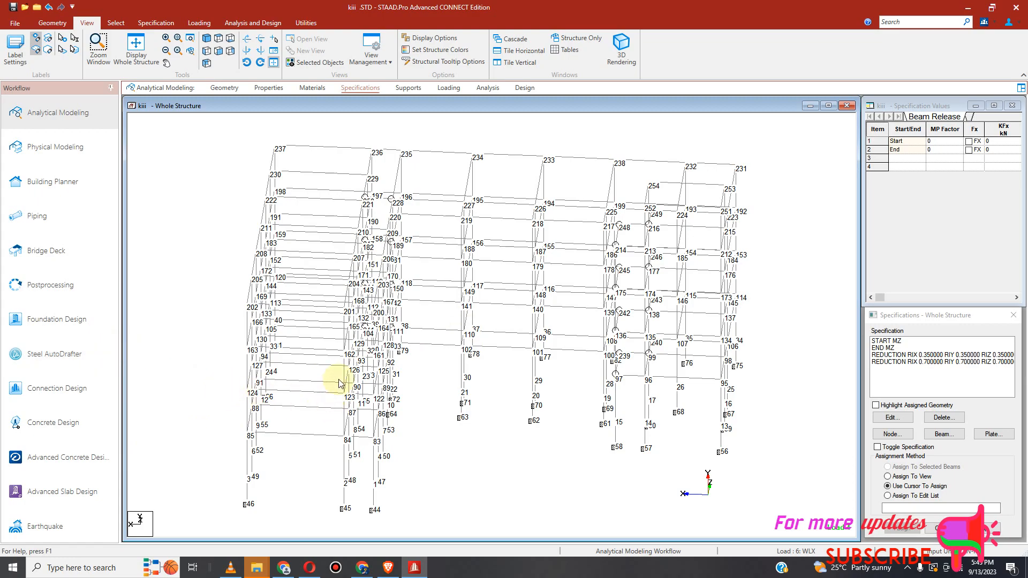
pyautogui.click(306, 23)
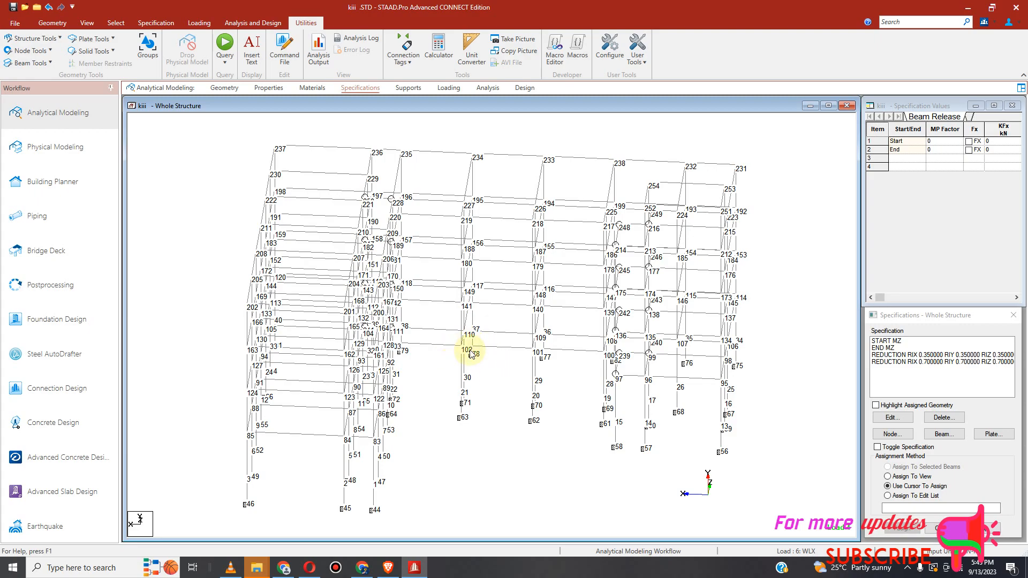
pyautogui.scroll(3, 470, 353)
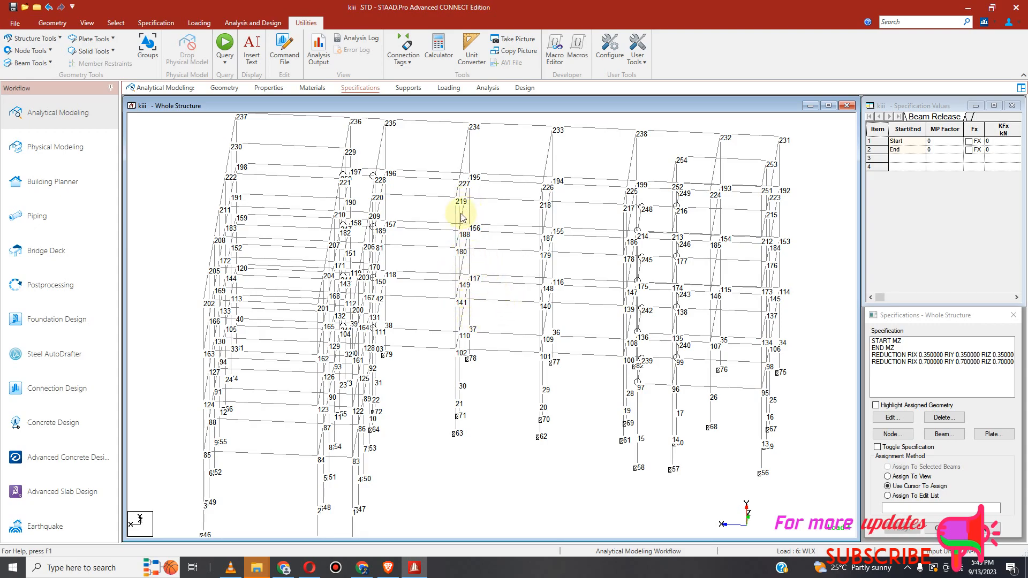
# Step: Add a master/slave node specification with master node 102, slaving only the ZX direction instead of Rigid
pyautogui.click(156, 23)
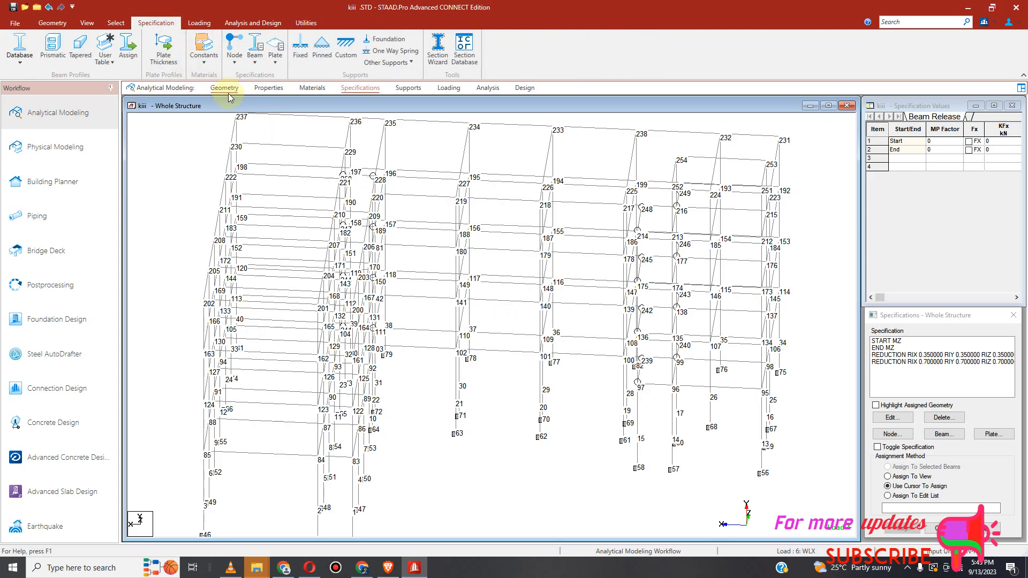
pyautogui.click(241, 62)
pyautogui.click(222, 79)
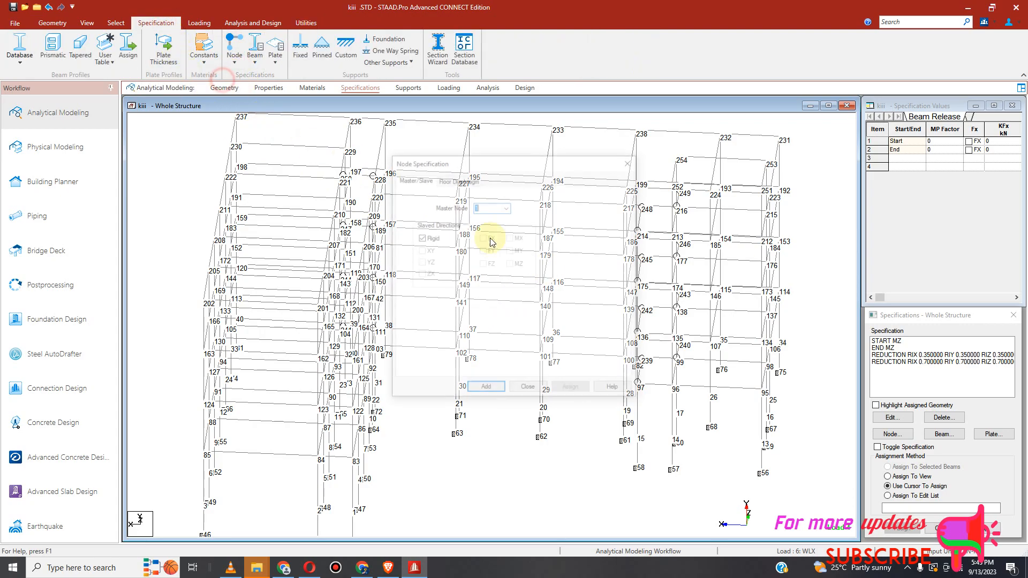
pyautogui.click(507, 207)
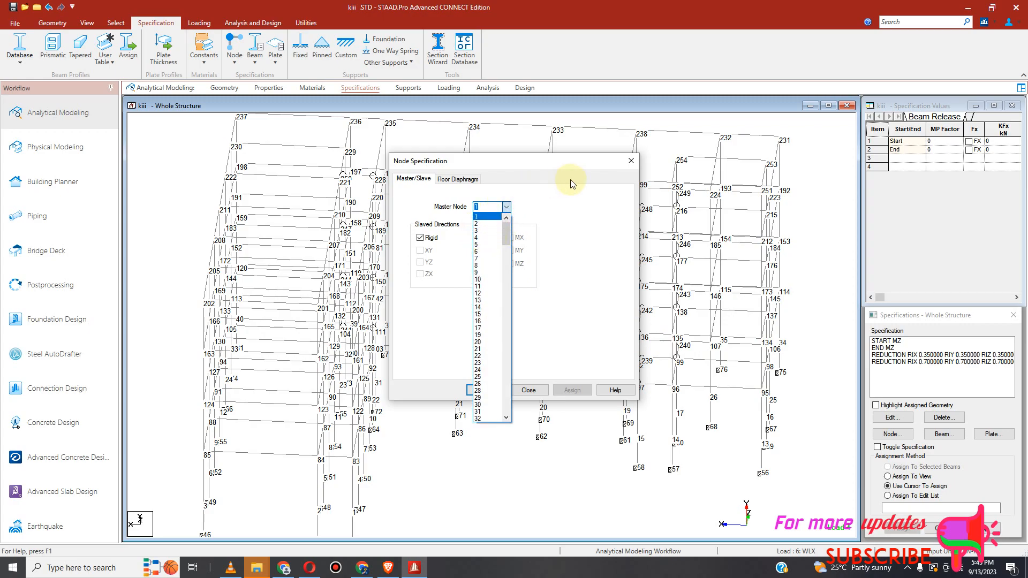
pyautogui.click(594, 352)
pyautogui.moveTo(578, 161)
pyautogui.mouseDown()
pyautogui.moveTo(589, 411)
pyautogui.moveTo(589, 157)
pyautogui.mouseUp()
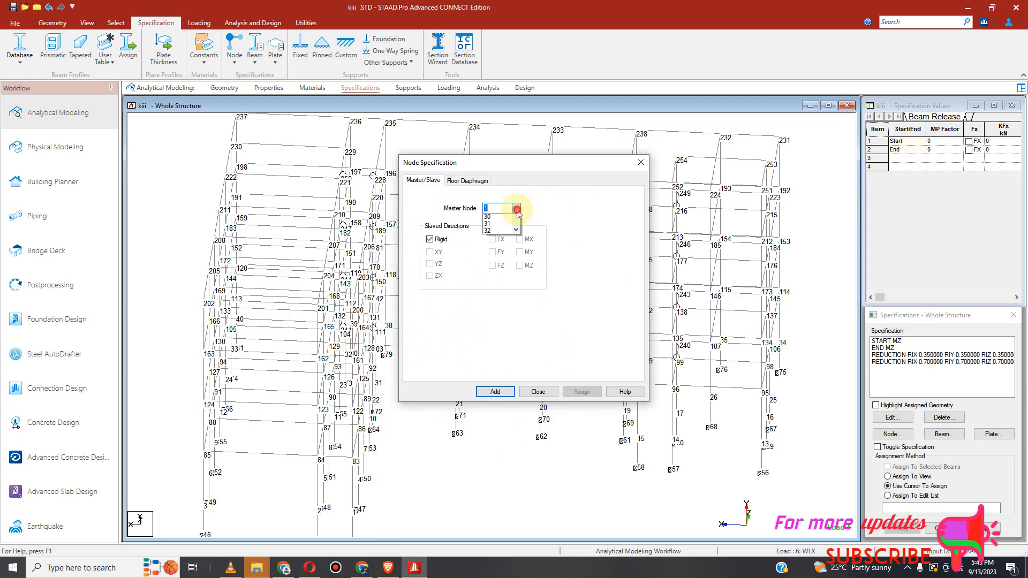
pyautogui.click(515, 209)
pyautogui.moveTo(517, 239); pyautogui.dragTo(513, 317)
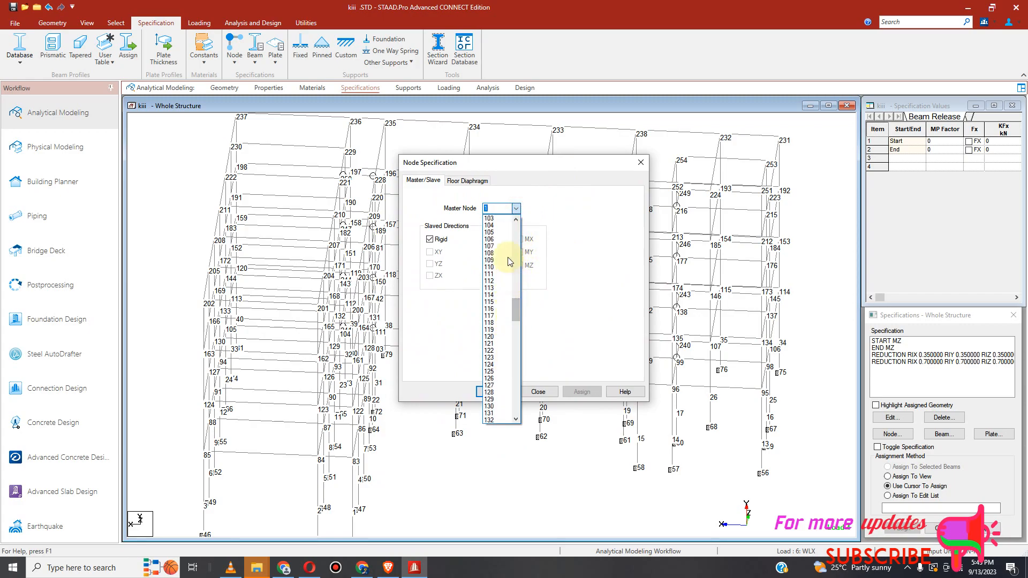
pyautogui.moveTo(517, 309); pyautogui.dragTo(517, 304)
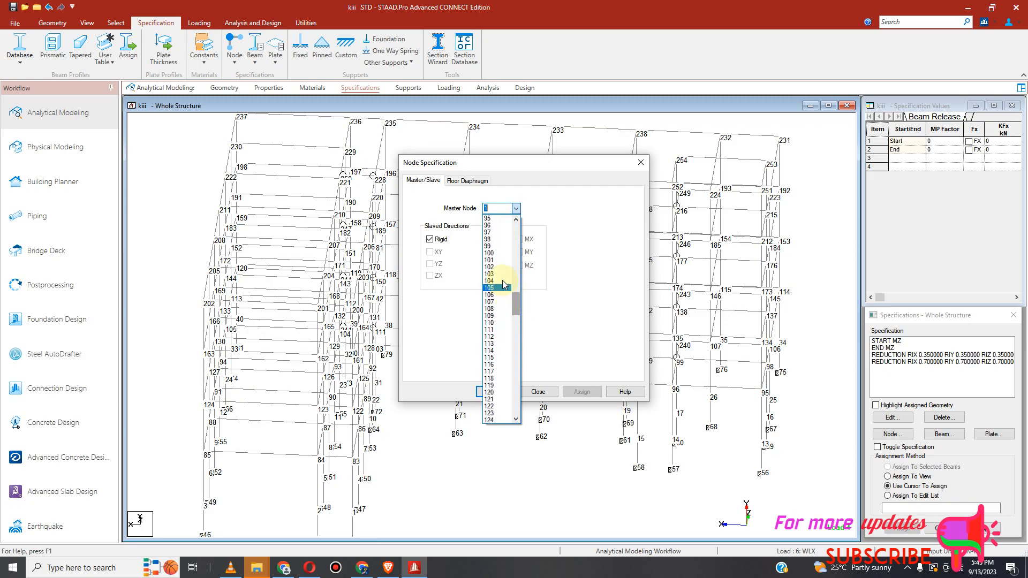
pyautogui.click(493, 268)
pyautogui.click(430, 239)
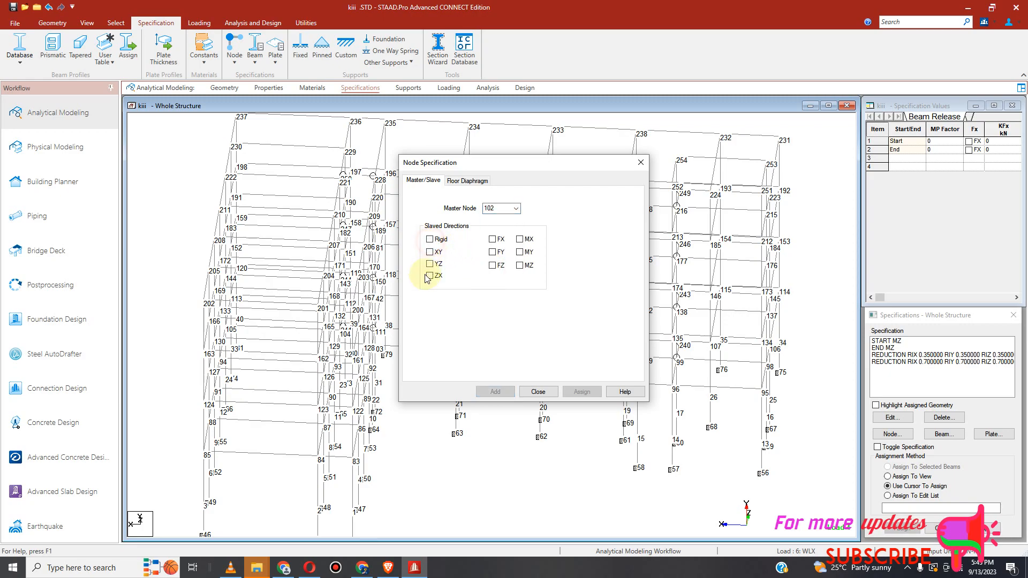
pyautogui.click(429, 276)
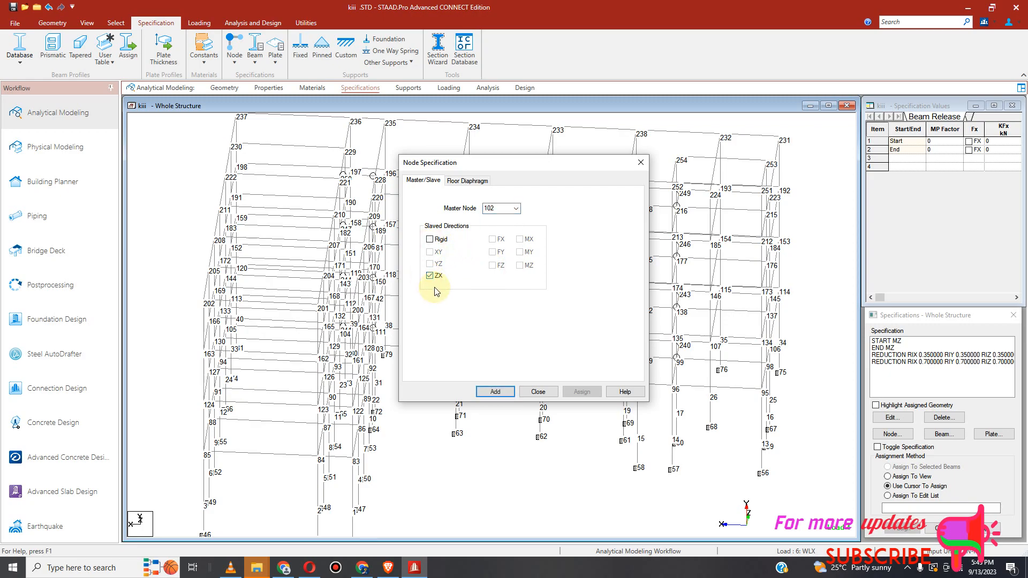
pyautogui.click(493, 391)
# Step: Assign the SLAVE ZX MASTER 102 specification to all nodes of the floor level through node 102 in front view
pyautogui.scroll(-2, 545, 356)
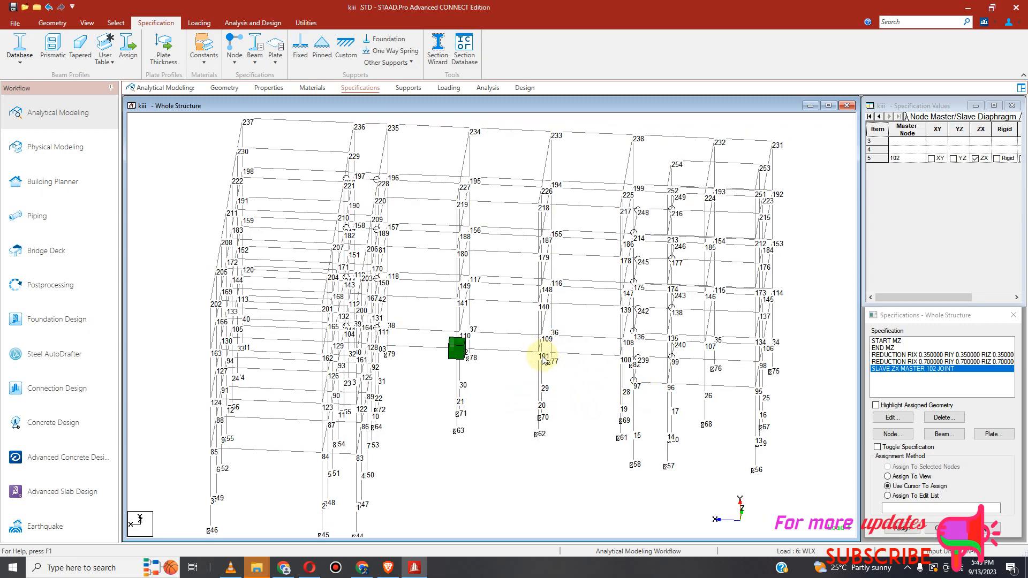
pyautogui.click(89, 23)
pyautogui.click(218, 54)
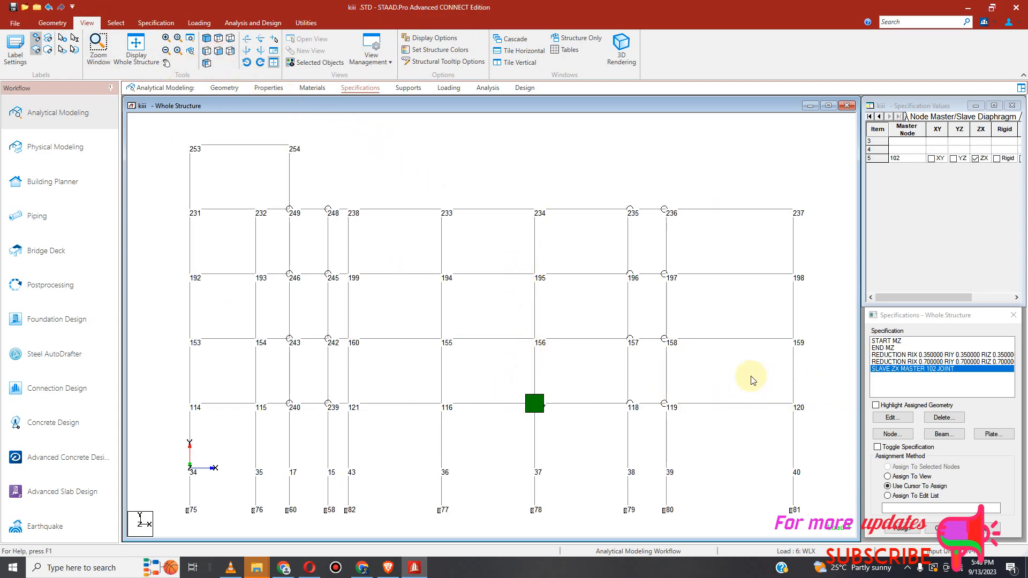
pyautogui.click(124, 25)
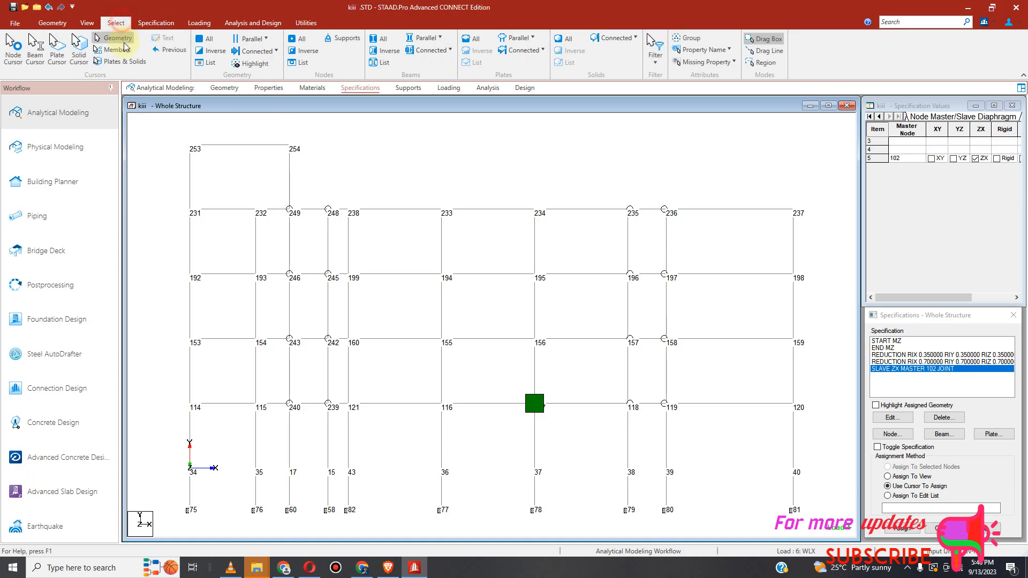
pyautogui.click(14, 48)
pyautogui.moveTo(174, 395); pyautogui.dragTo(854, 421)
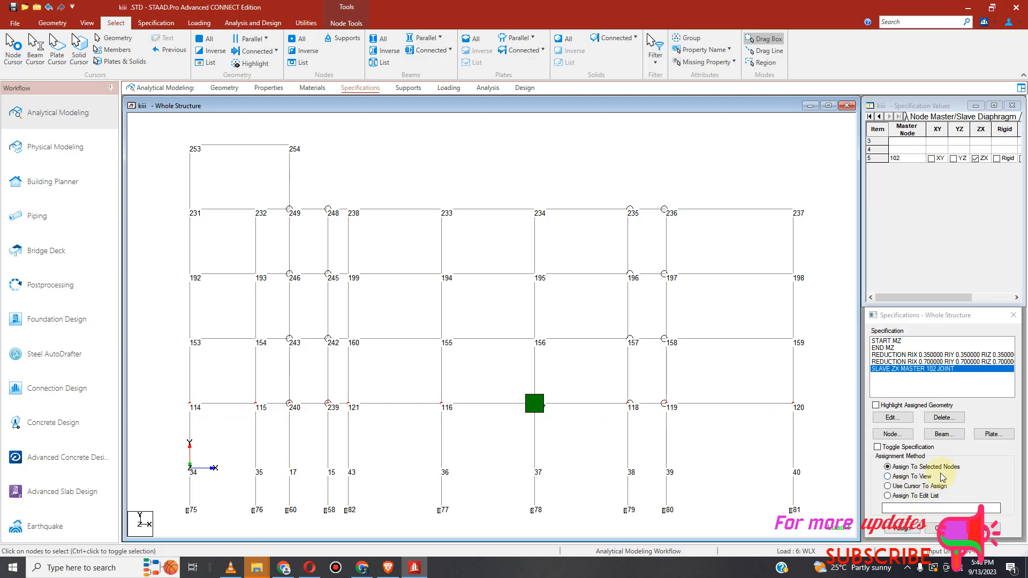
pyautogui.click(908, 532)
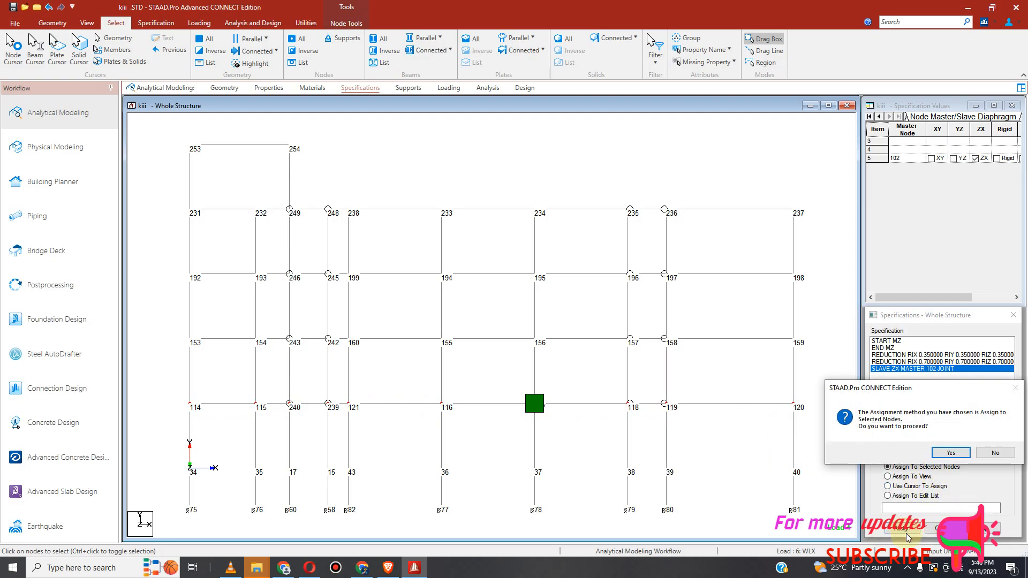
pyautogui.click(950, 453)
pyautogui.click(888, 486)
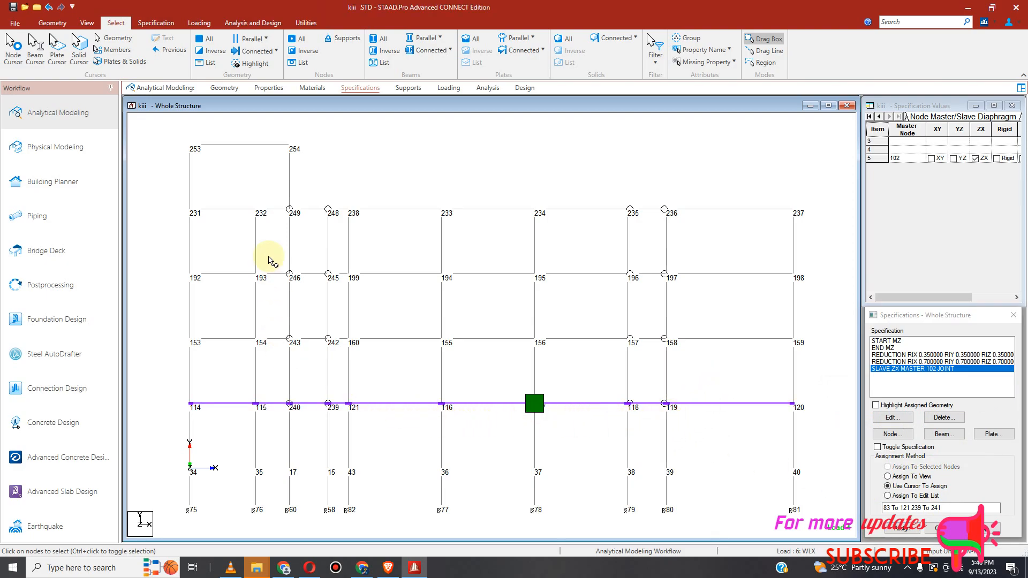
# Step: Inspect the master/slave links of the new specification in the 3D view of the structure
pyautogui.click(84, 23)
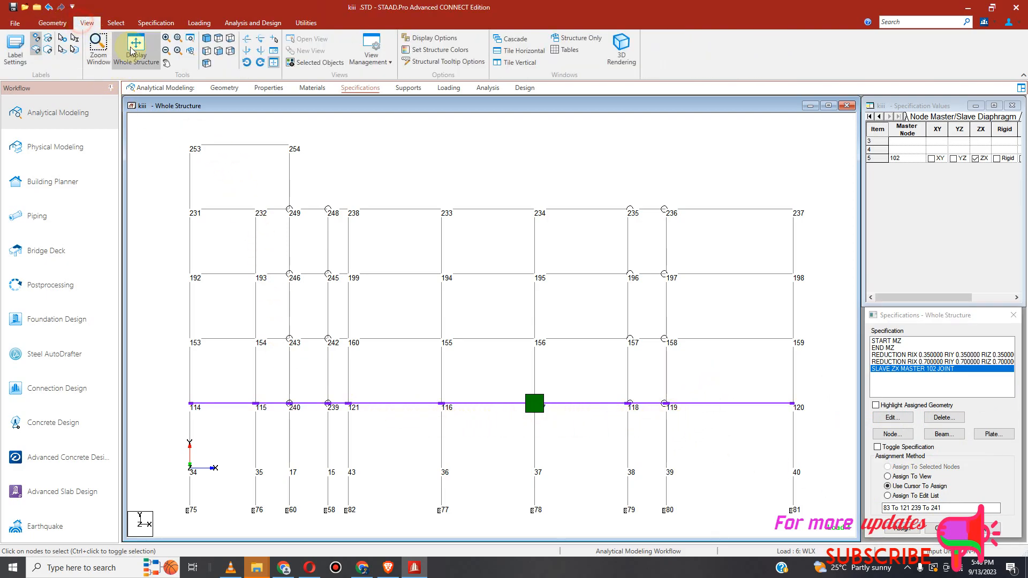
pyautogui.click(207, 38)
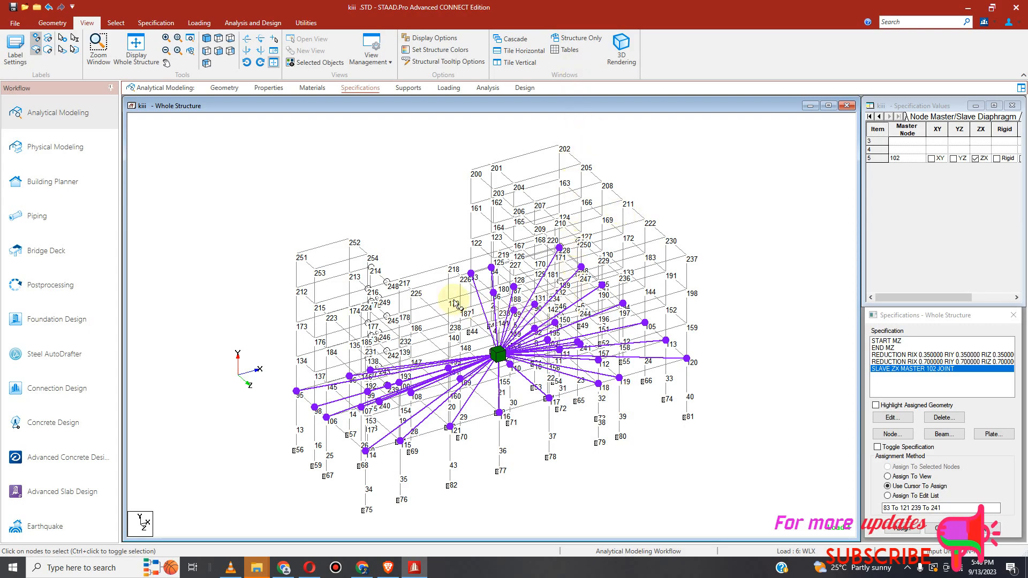
pyautogui.click(251, 54)
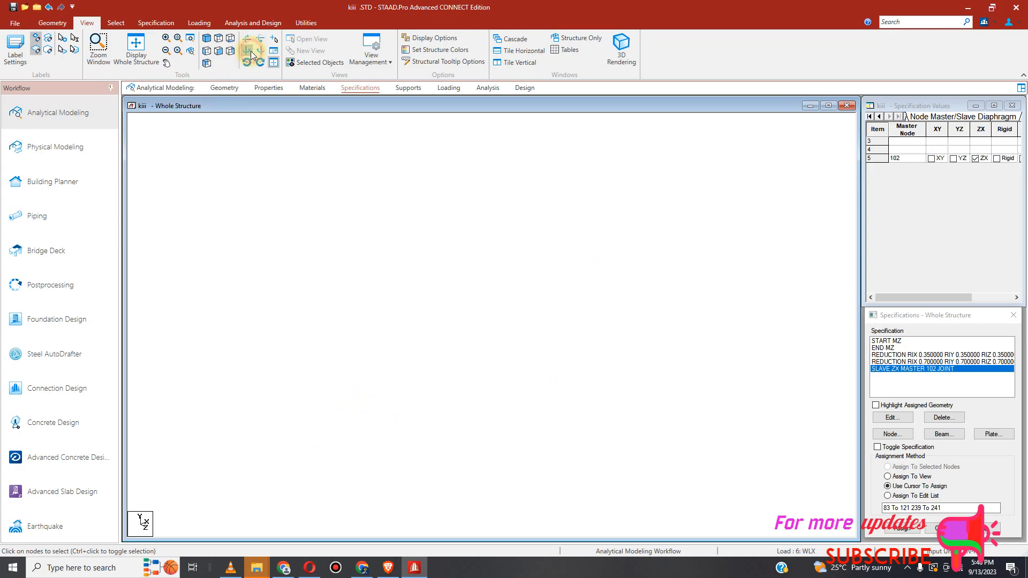
pyautogui.click(252, 53)
pyautogui.click(251, 53)
pyautogui.click(252, 54)
pyautogui.click(252, 53)
pyautogui.click(252, 54)
pyautogui.click(252, 53)
pyautogui.click(251, 53)
pyautogui.click(252, 54)
pyautogui.click(252, 53)
pyautogui.click(252, 53)
pyautogui.click(252, 53)
pyautogui.click(252, 54)
pyautogui.click(252, 54)
pyautogui.click(252, 53)
pyautogui.click(251, 54)
pyautogui.click(251, 54)
pyautogui.click(251, 54)
pyautogui.click(251, 54)
pyautogui.click(251, 54)
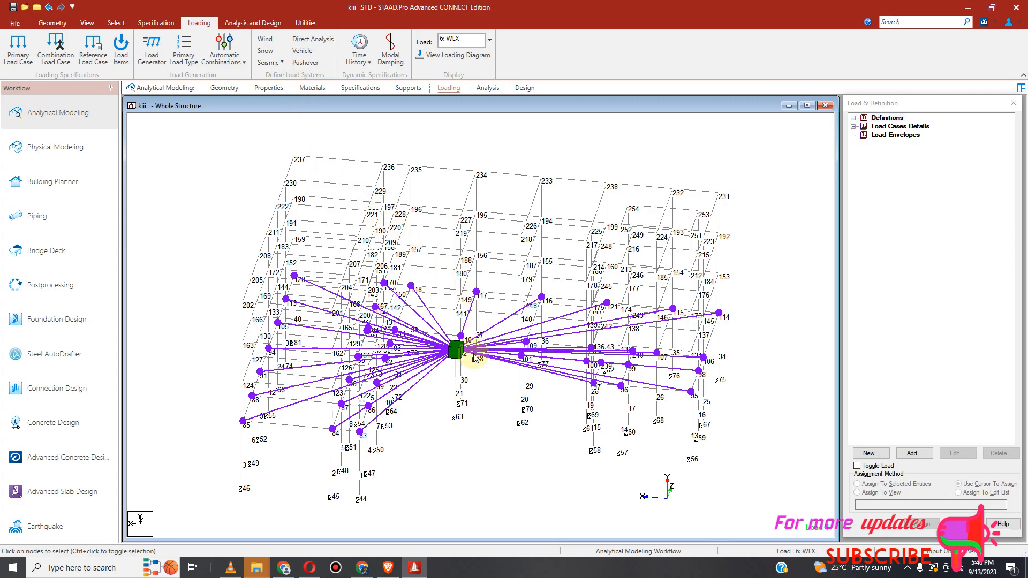
pyautogui.scroll(2, 471, 378)
pyautogui.click(487, 309)
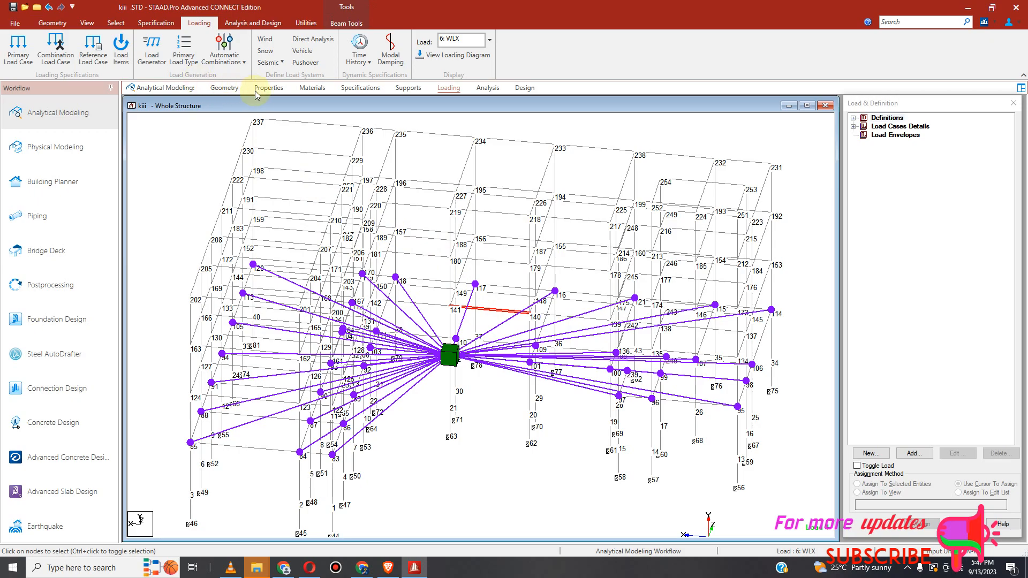
pyautogui.click(360, 87)
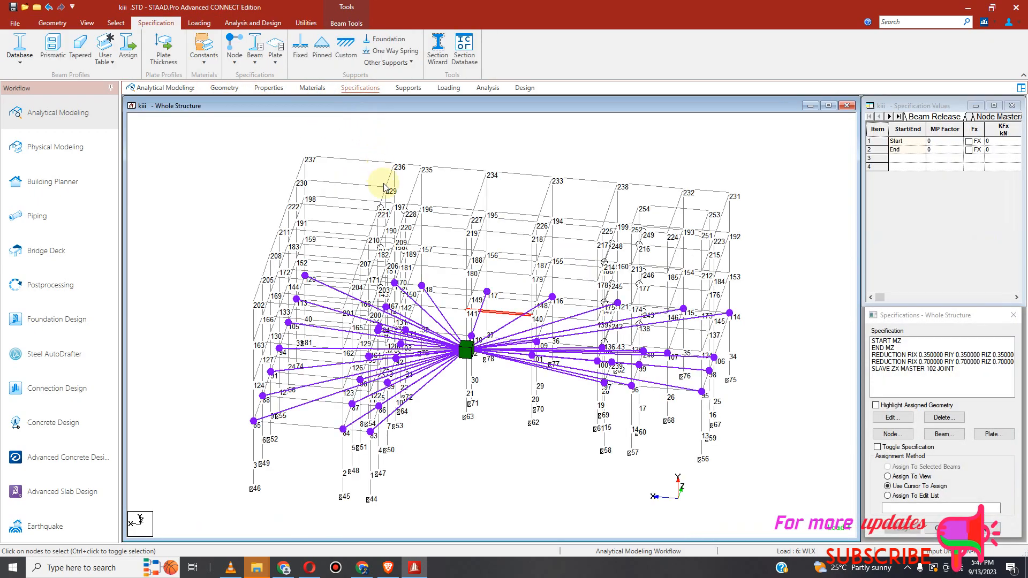
pyautogui.click(515, 324)
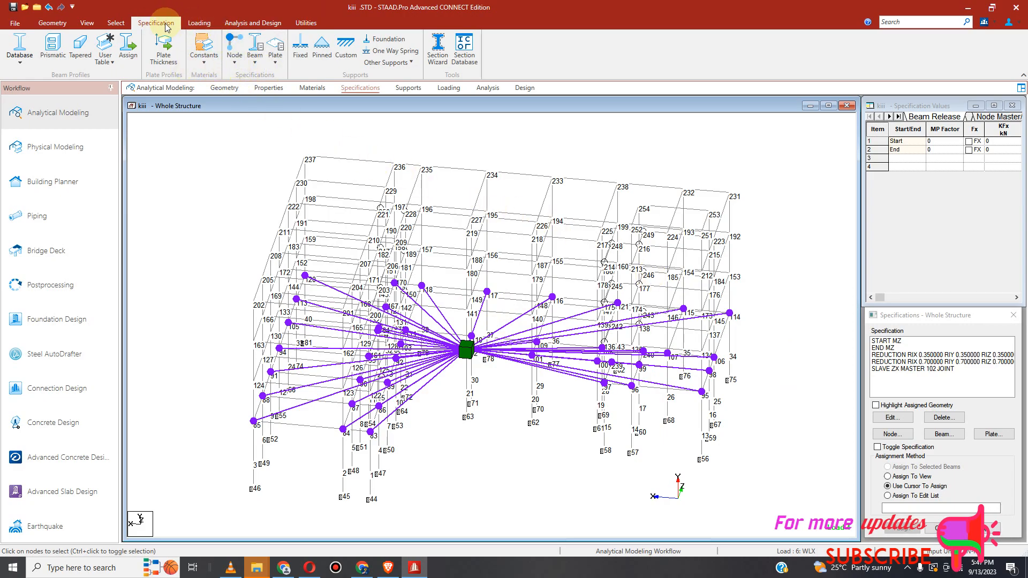
# Step: Add a second master/slave specification with master node 141, slaving only the ZX direction
pyautogui.click(235, 59)
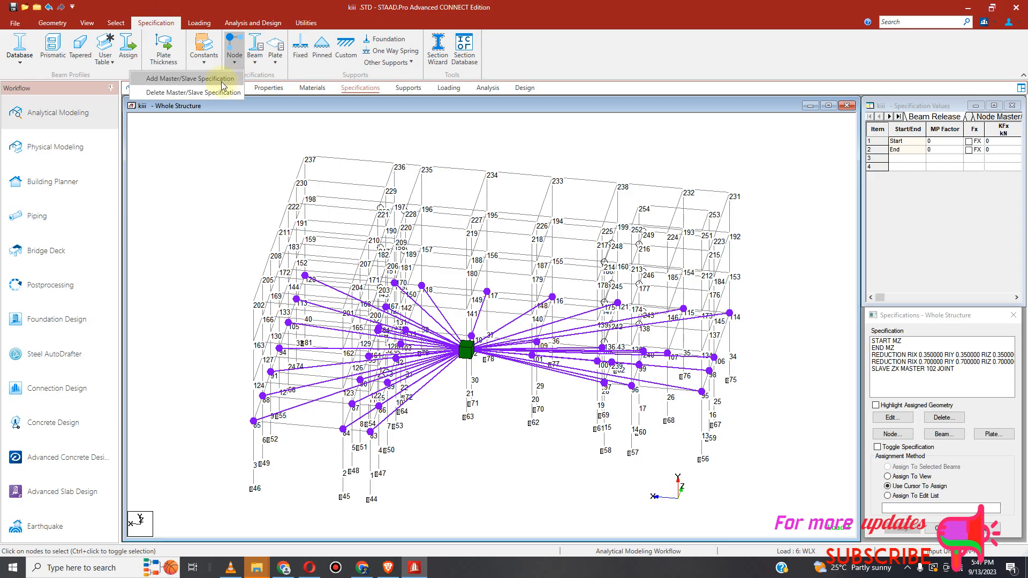
pyautogui.click(215, 79)
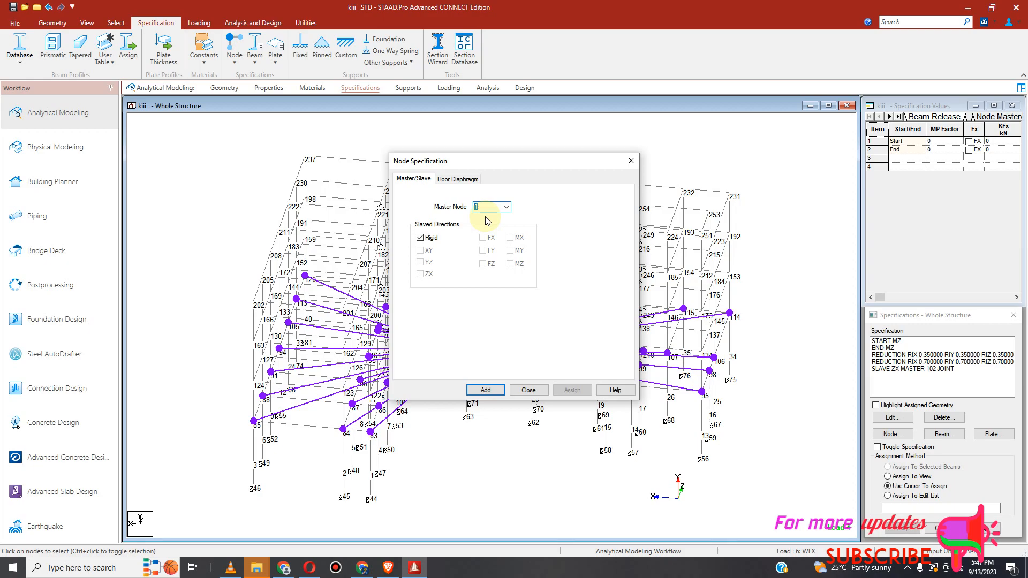
pyautogui.click(421, 238)
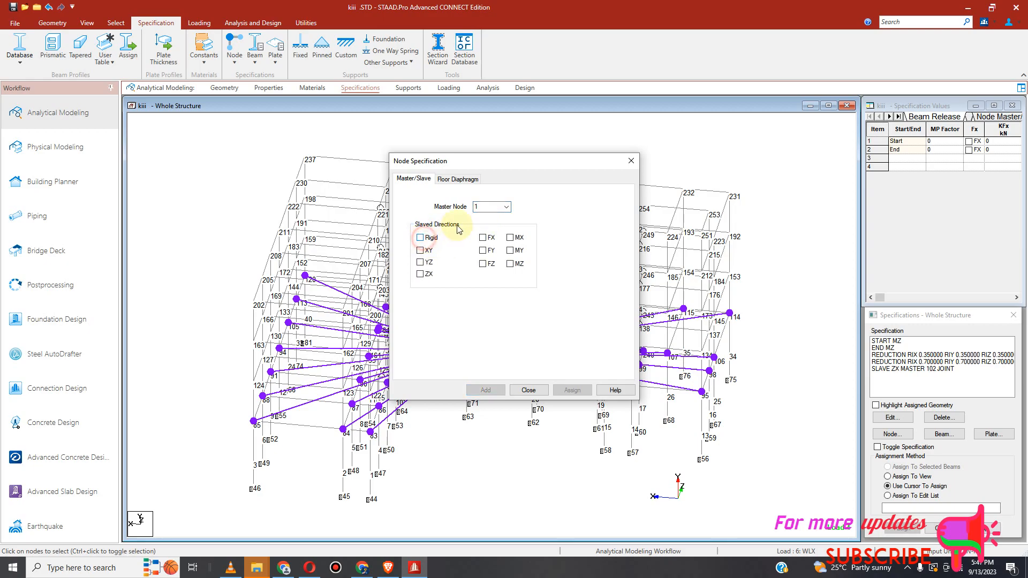
pyautogui.click(506, 206)
pyautogui.moveTo(506, 236); pyautogui.dragTo(506, 336)
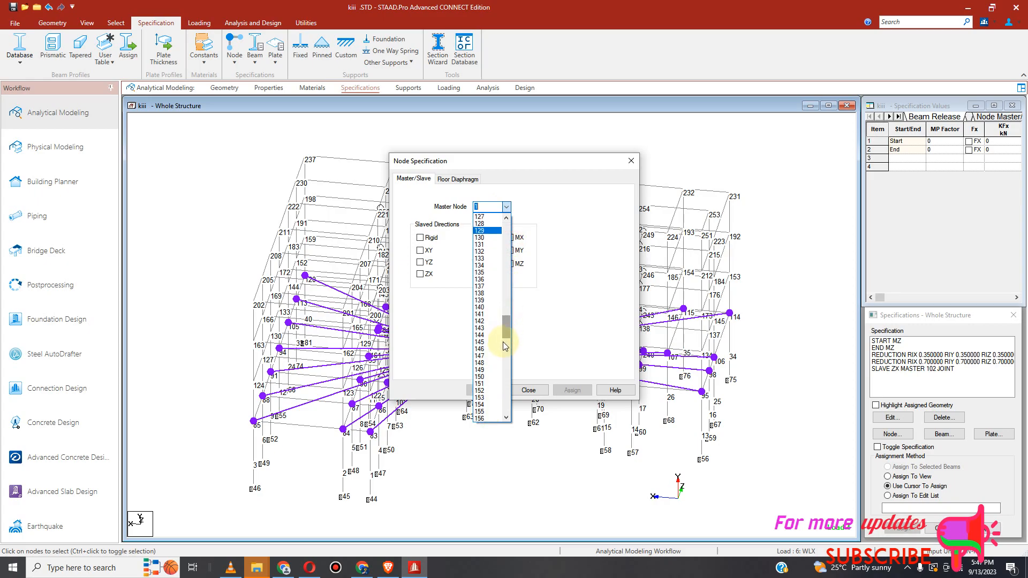
pyautogui.click(480, 314)
pyautogui.click(421, 274)
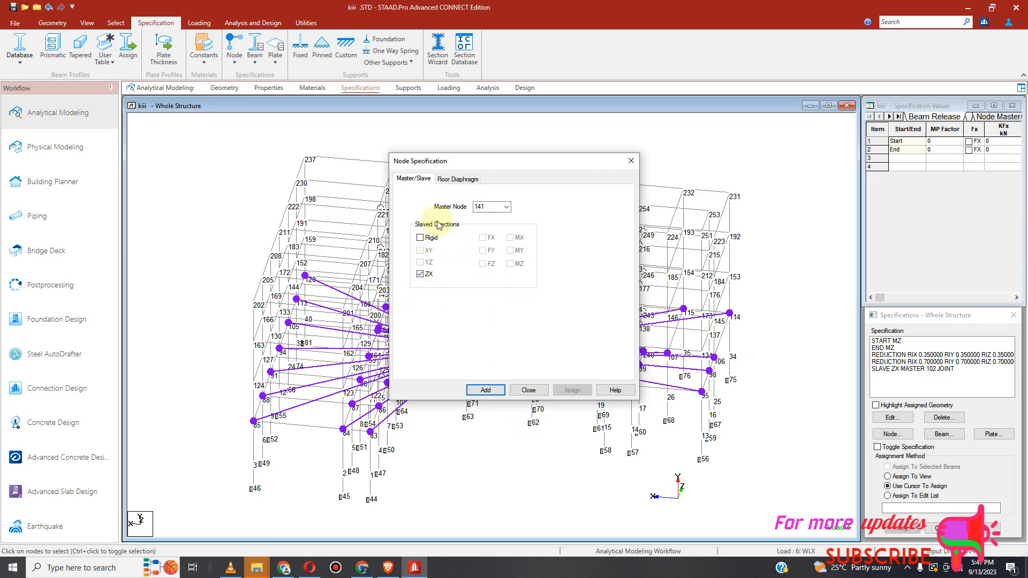
pyautogui.click(485, 389)
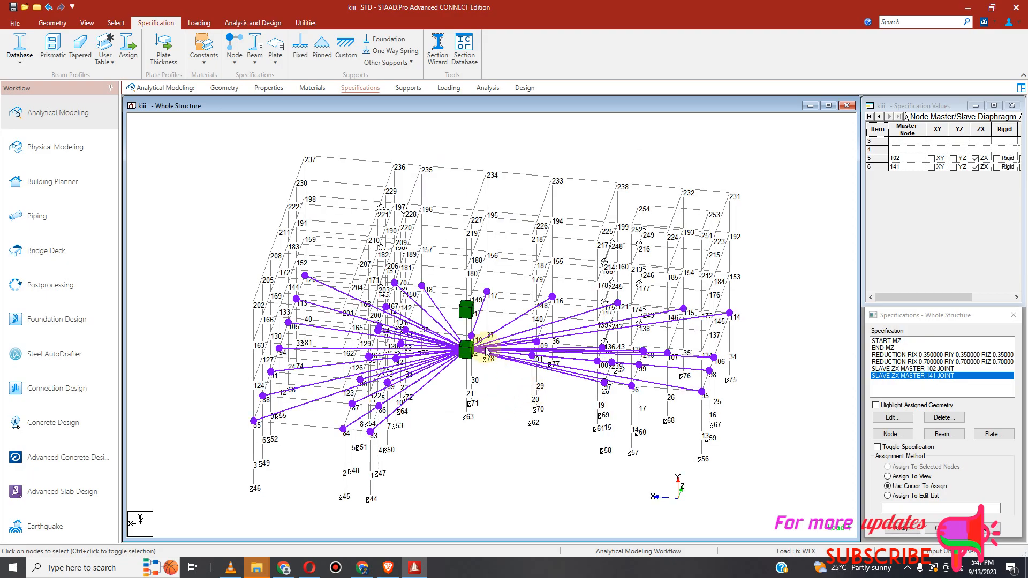
# Step: Switch to front view and assign the SLAVE ZX MASTER 141 specification to the nodes of the floor level through node 141
pyautogui.click(87, 23)
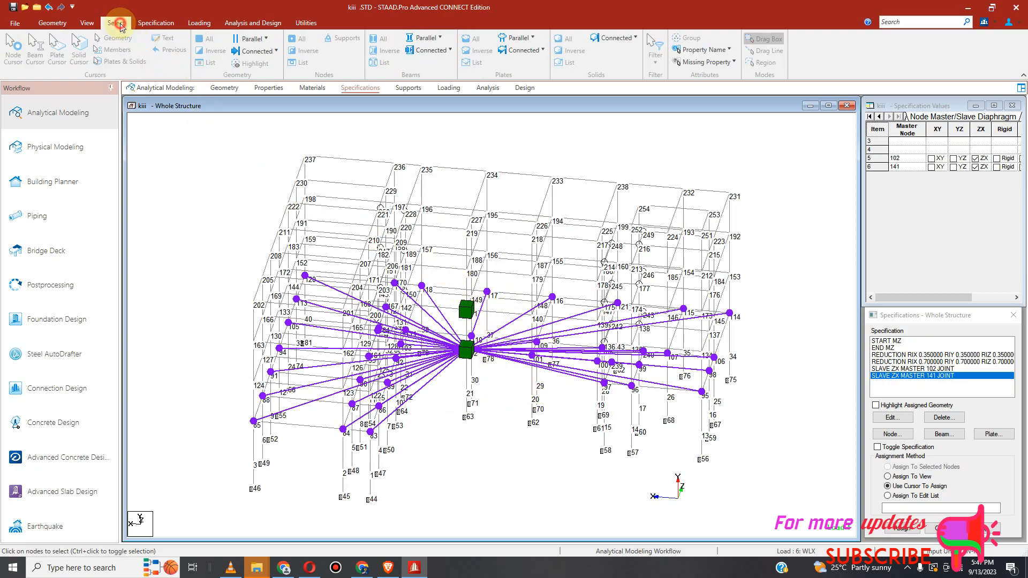
pyautogui.click(220, 51)
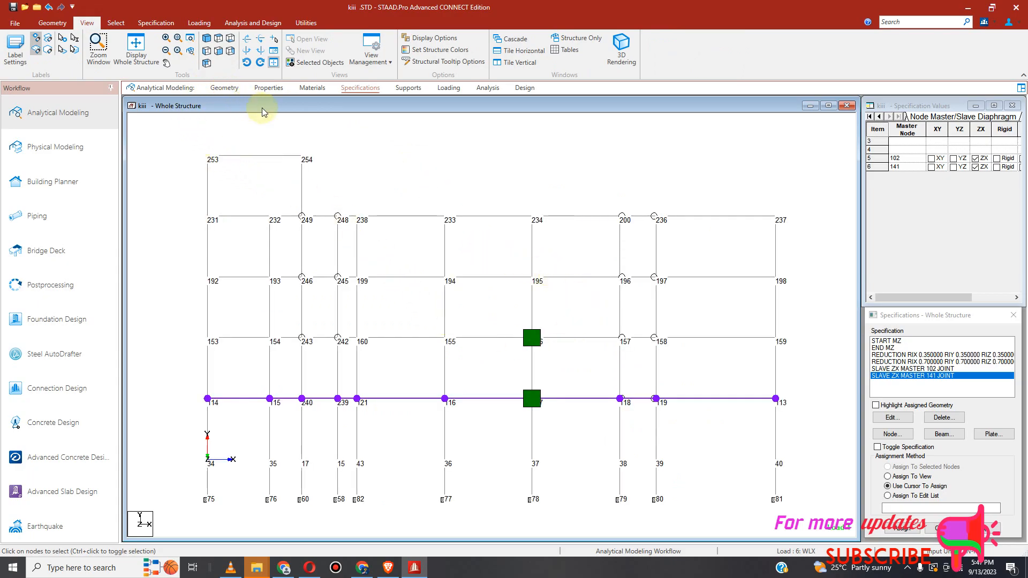
pyautogui.click(116, 22)
pyautogui.click(10, 56)
pyautogui.moveTo(188, 319); pyautogui.dragTo(785, 343)
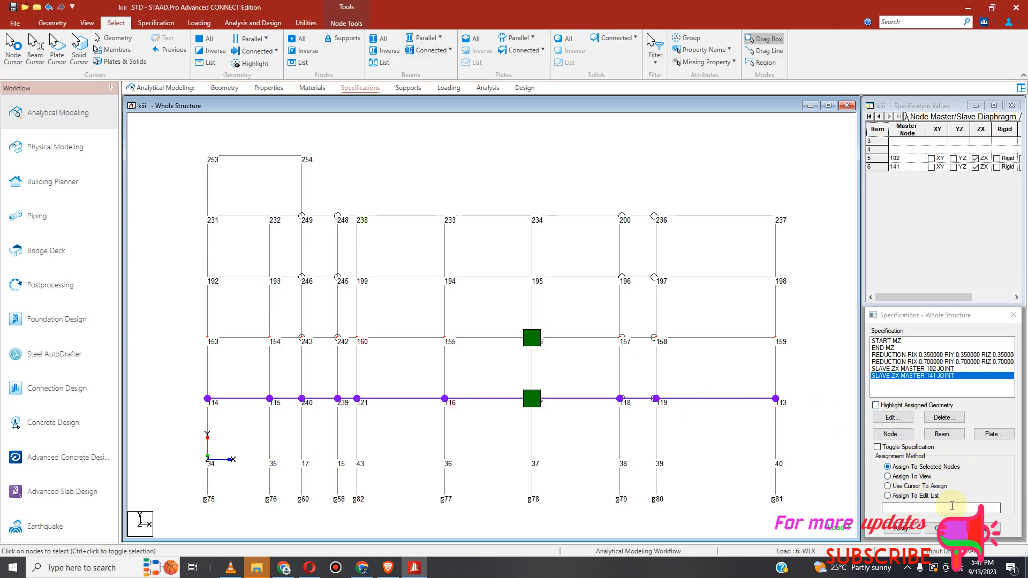
pyautogui.click(903, 528)
pyautogui.click(951, 454)
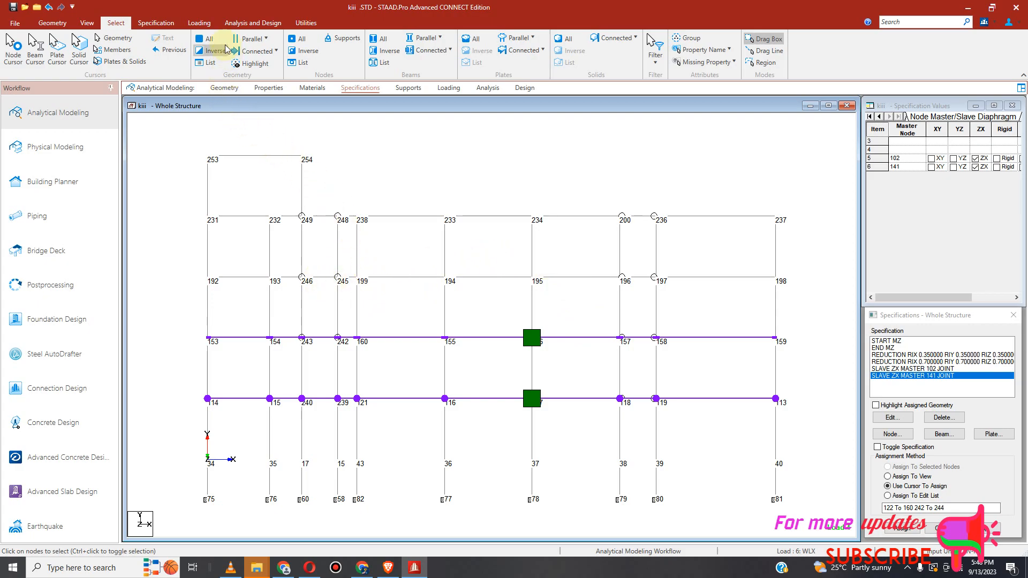
# Step: Add a master/slave node specification with master node 180, slaving only the ZX direction instead of Rigid
pyautogui.click(141, 23)
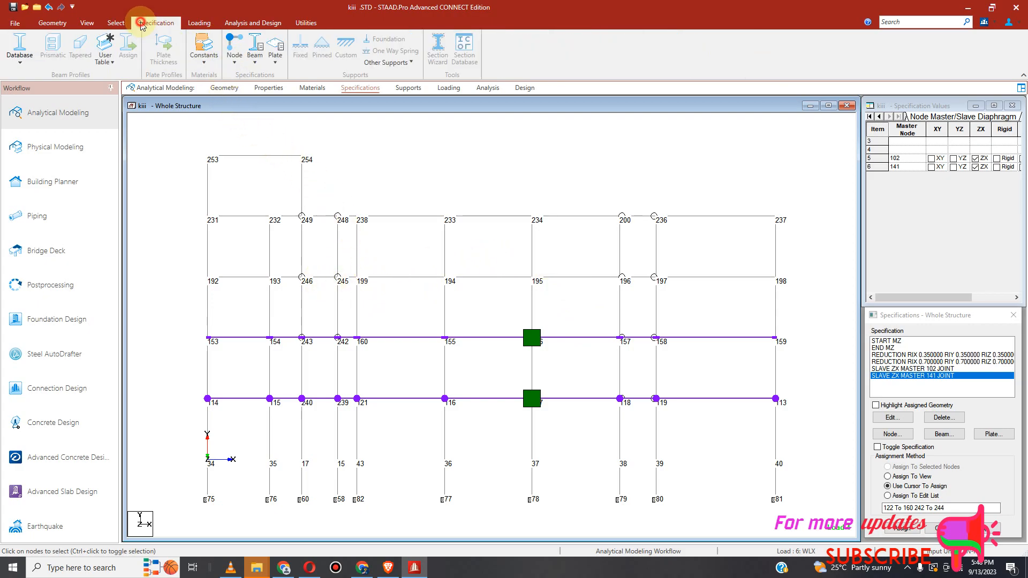
pyautogui.click(232, 64)
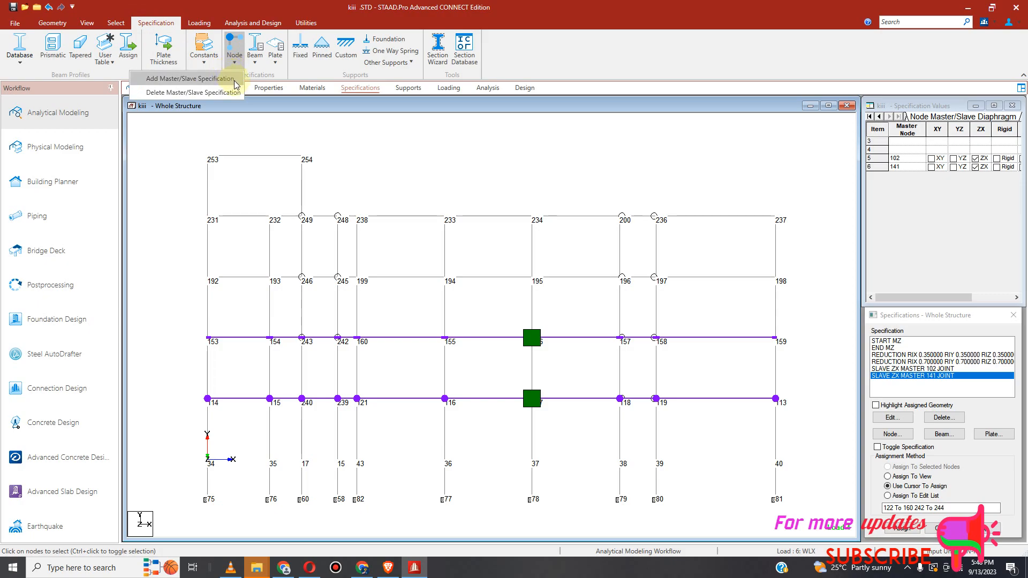
pyautogui.click(228, 79)
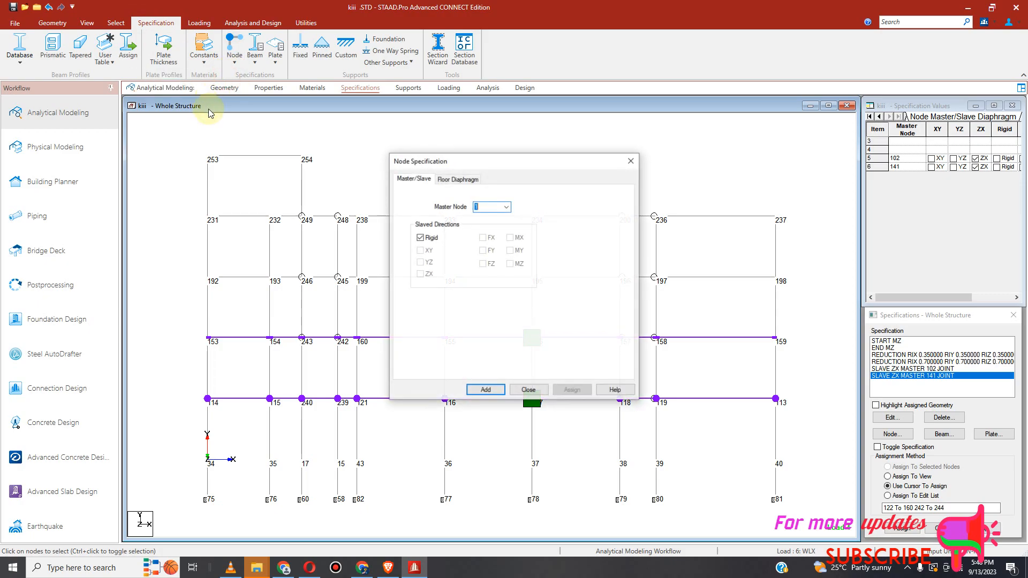
pyautogui.click(506, 206)
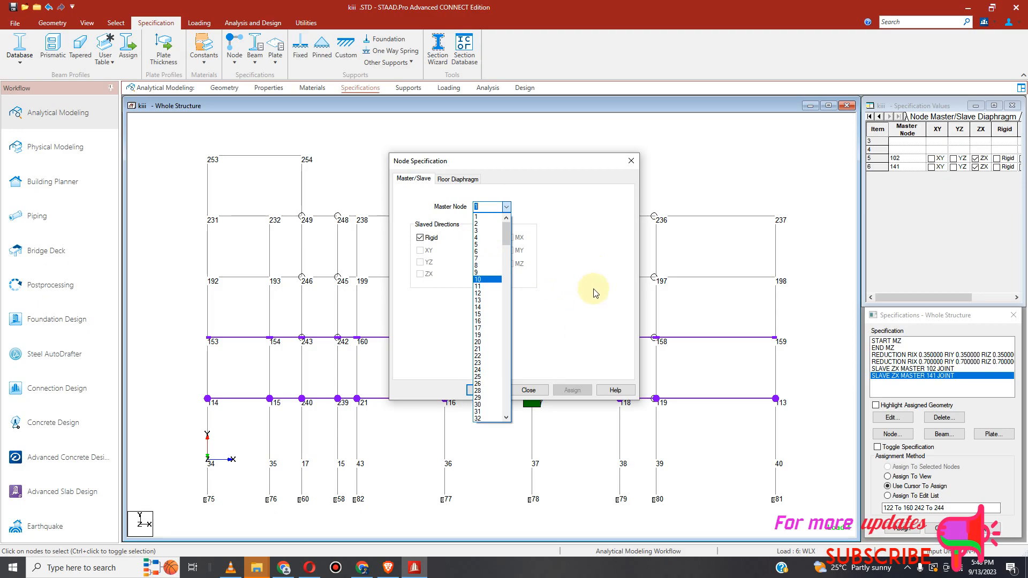
pyautogui.moveTo(505, 238); pyautogui.dragTo(503, 367)
pyautogui.click(485, 307)
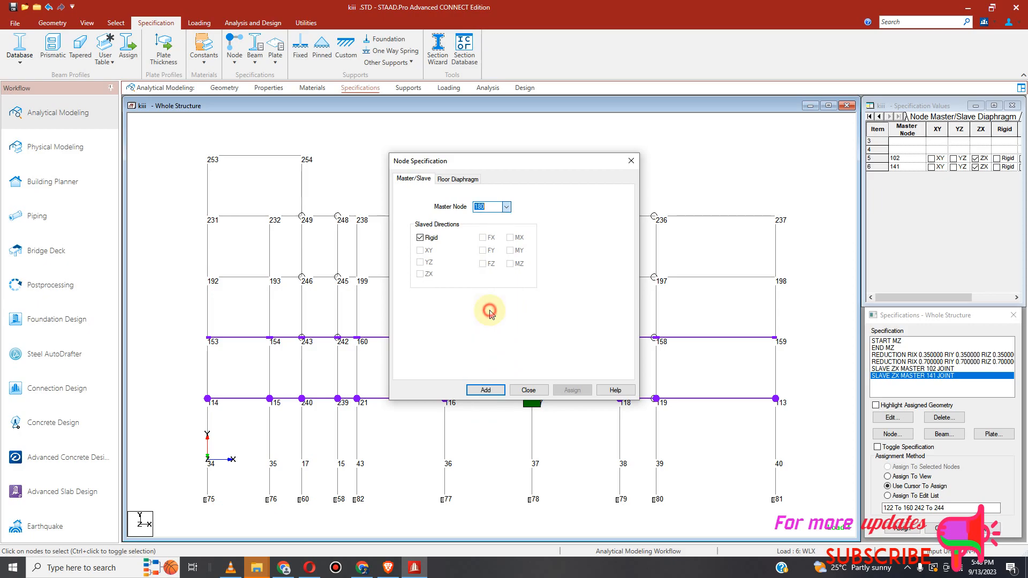
pyautogui.click(420, 238)
pyautogui.click(420, 274)
pyautogui.click(486, 390)
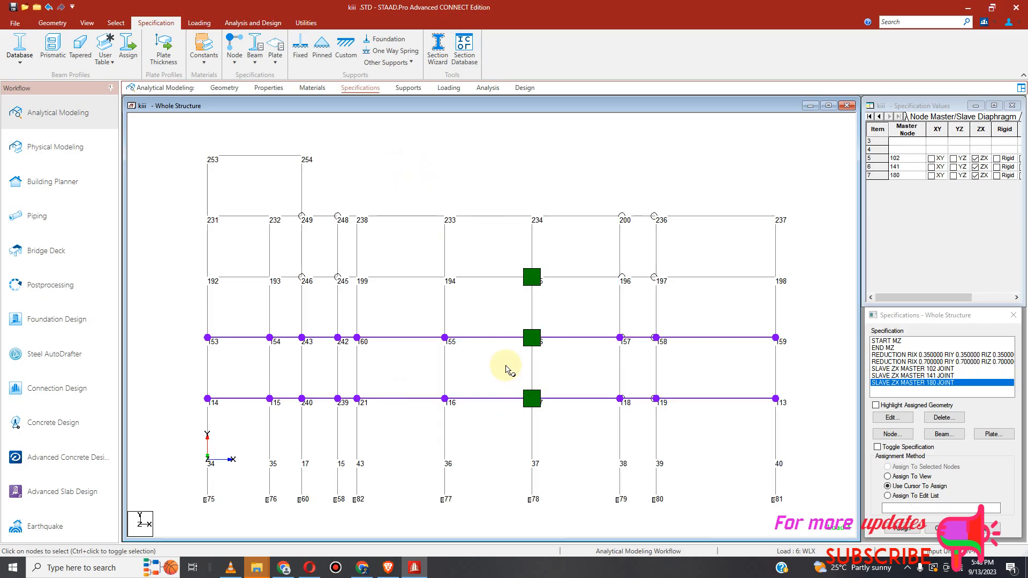
# Step: Assign the SLAVE ZX MASTER 180 specification to all nodes of the next floor level up
pyautogui.click(116, 23)
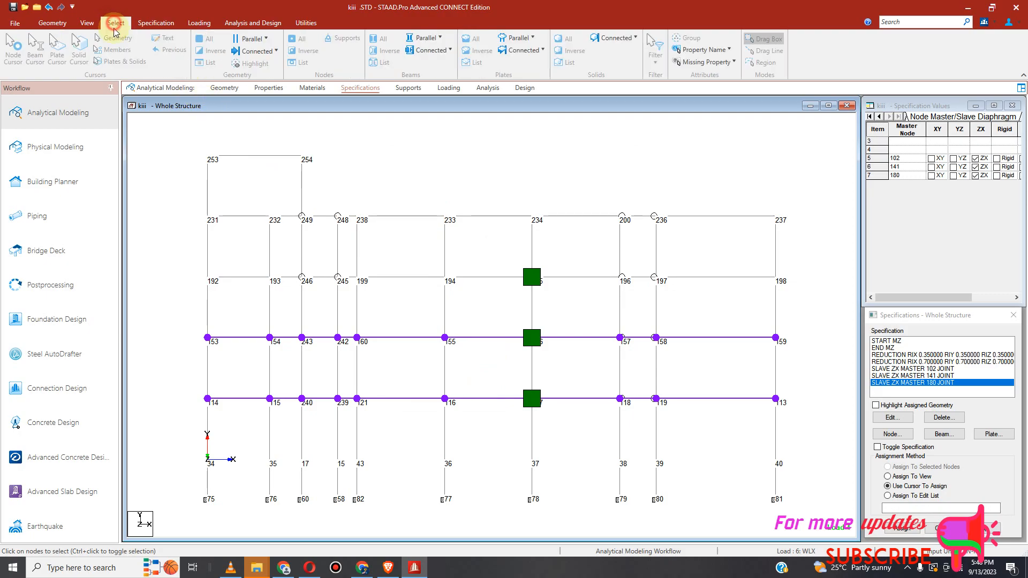
pyautogui.moveTo(171, 270); pyautogui.dragTo(811, 297)
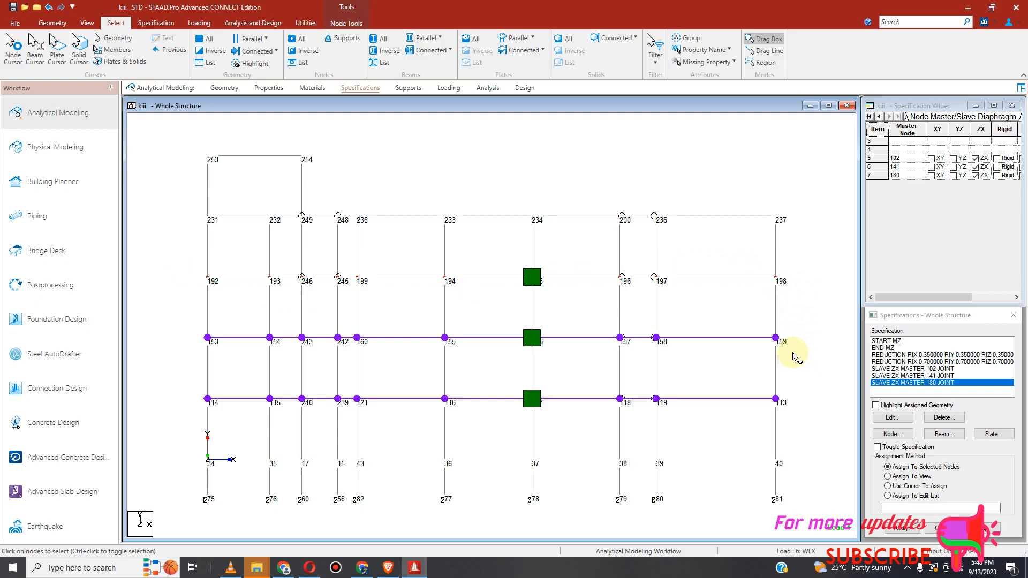
pyautogui.click(900, 529)
pyautogui.click(949, 453)
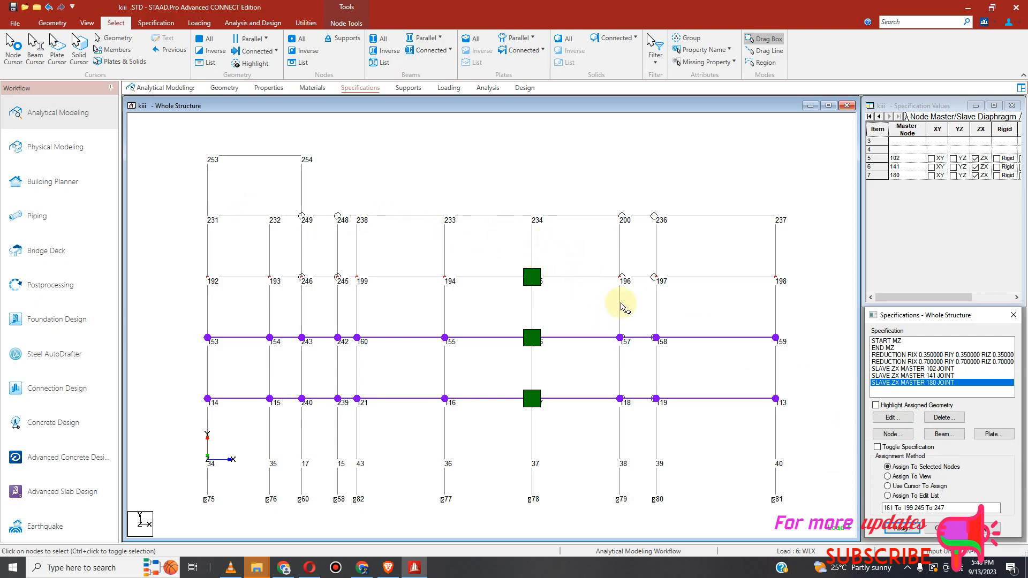
# Step: Add a master/slave node specification with master node 219, slaving only the ZX direction instead of Rigid
pyautogui.click(156, 23)
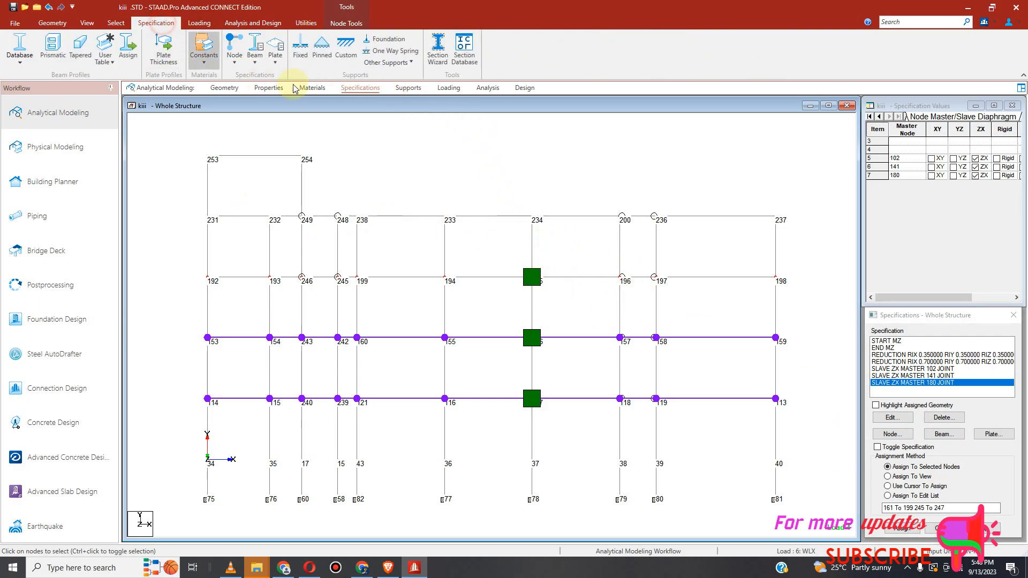
pyautogui.click(234, 69)
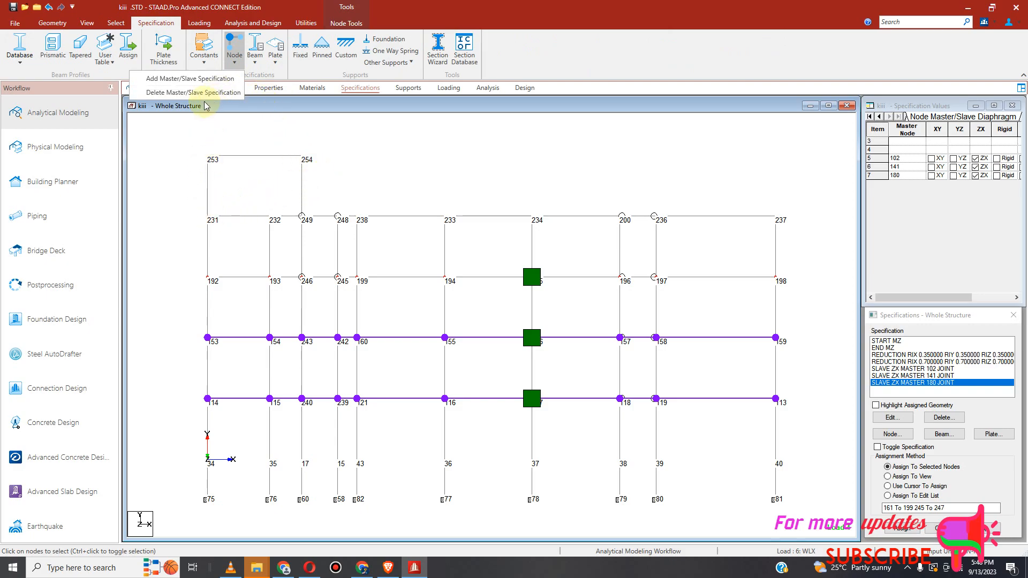
pyautogui.click(197, 79)
pyautogui.click(506, 207)
pyautogui.moveTo(506, 236); pyautogui.dragTo(510, 413)
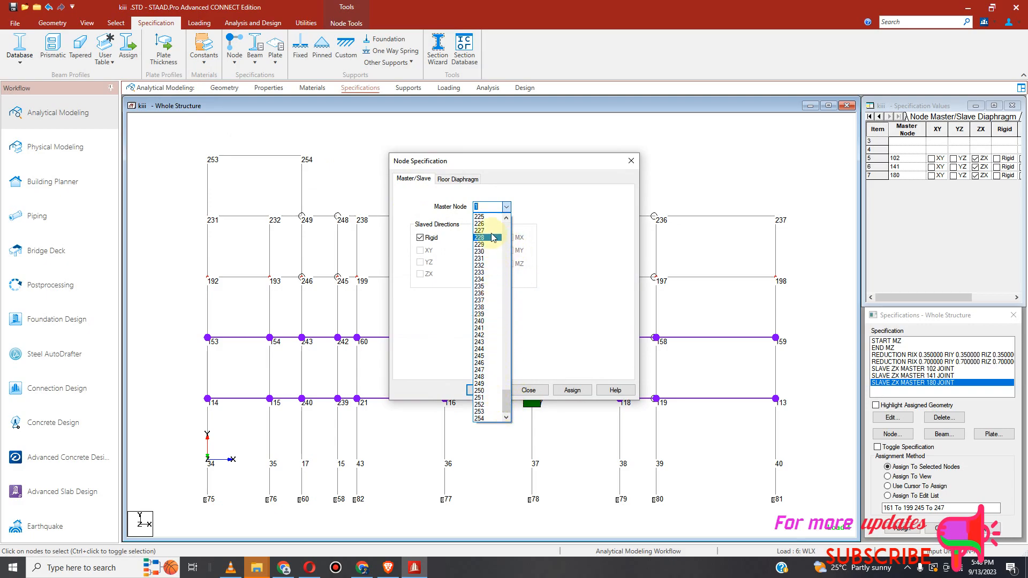
pyautogui.moveTo(507, 398); pyautogui.dragTo(509, 387)
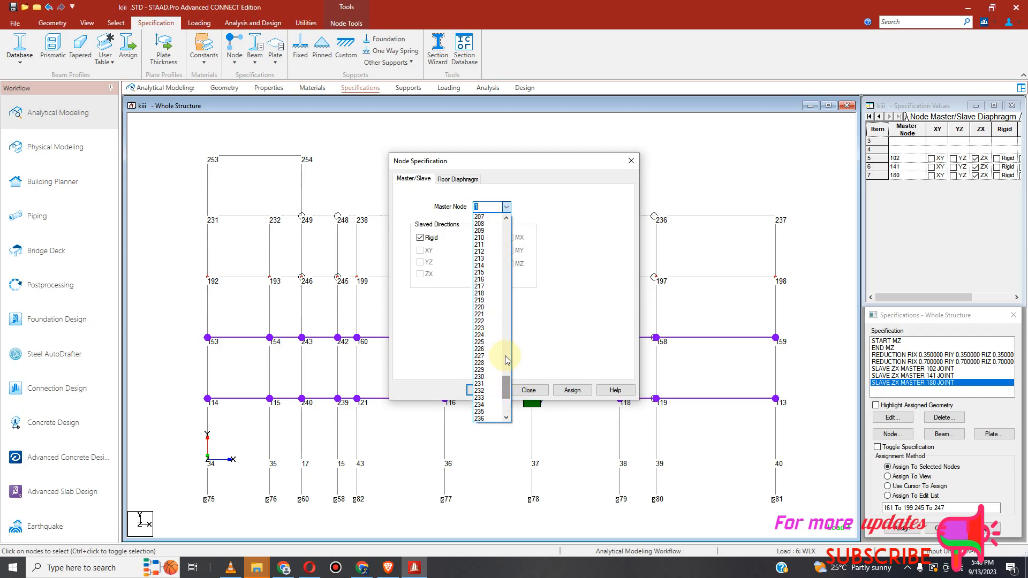
pyautogui.click(490, 301)
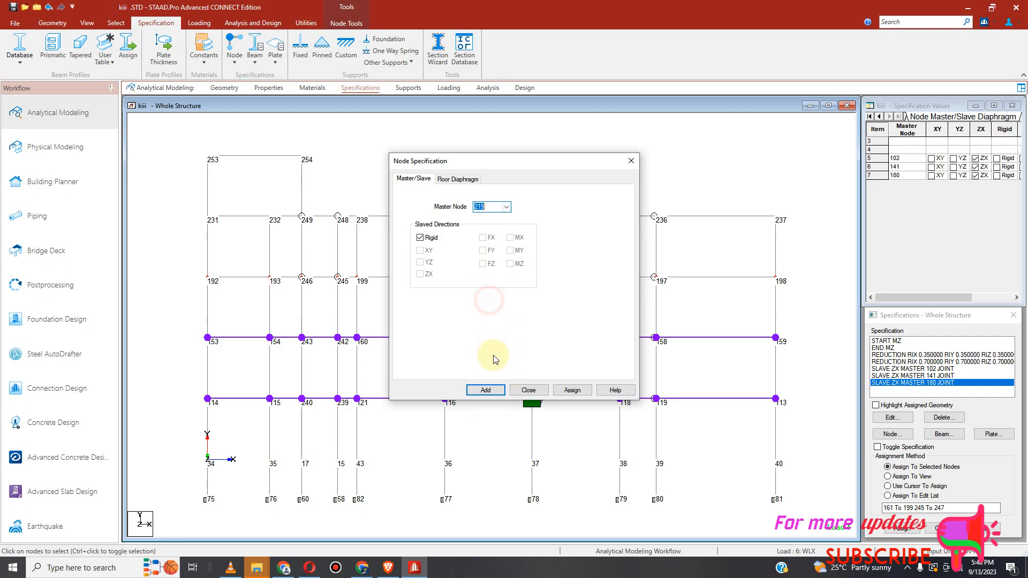
pyautogui.click(420, 237)
pyautogui.click(422, 277)
pyautogui.click(485, 390)
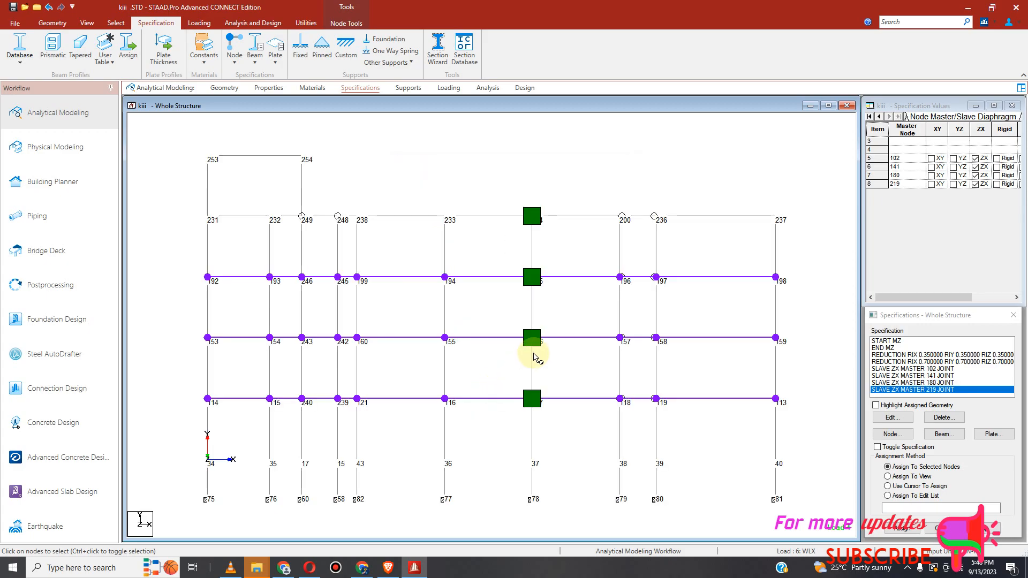
# Step: Assign the SLAVE ZX MASTER 219 specification to all nodes of the top full floor level
pyautogui.click(116, 24)
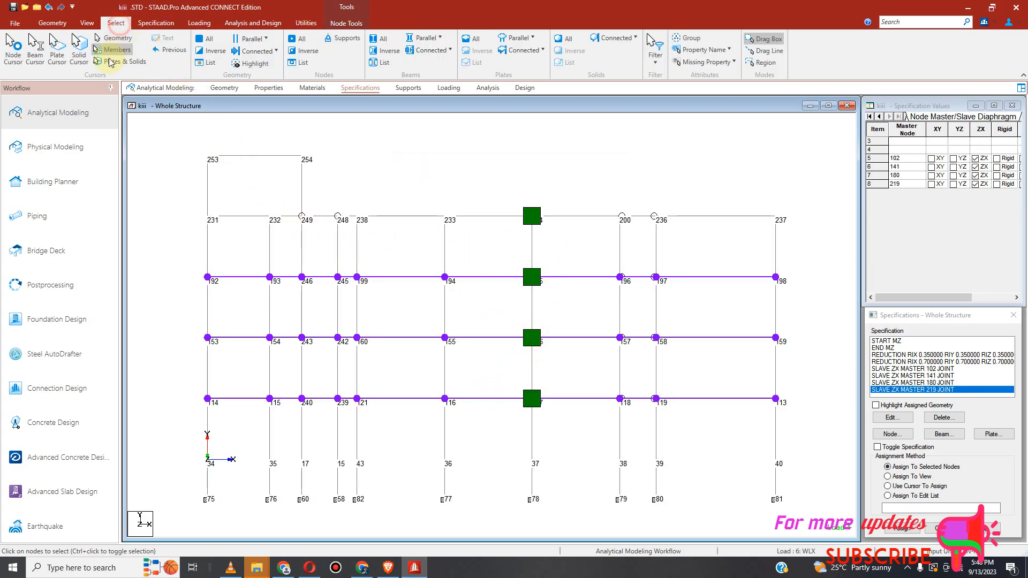
pyautogui.click(175, 208)
pyautogui.moveTo(377, 239); pyautogui.dragTo(786, 239)
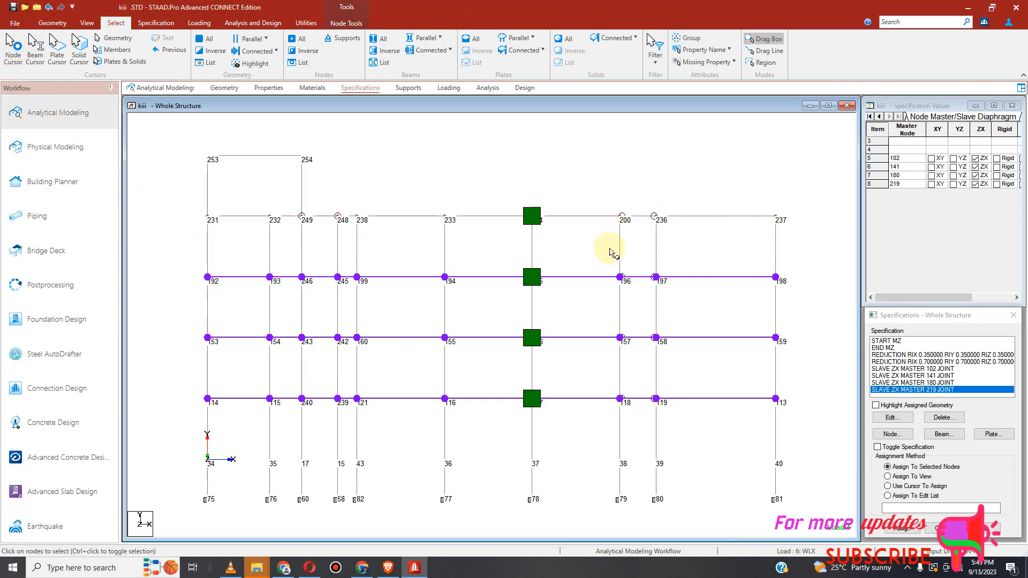
pyautogui.click(904, 530)
pyautogui.click(951, 452)
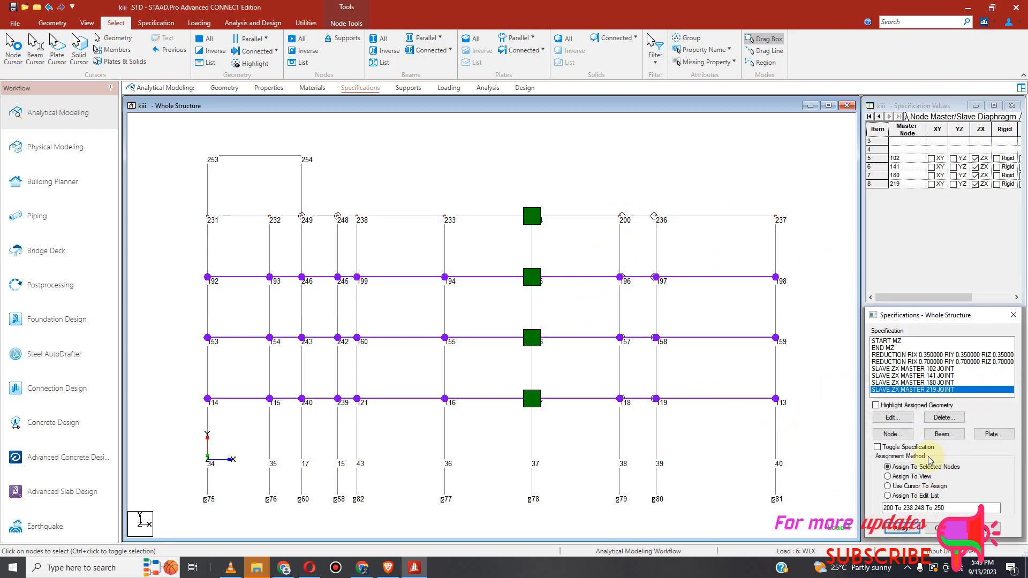
pyautogui.click(645, 191)
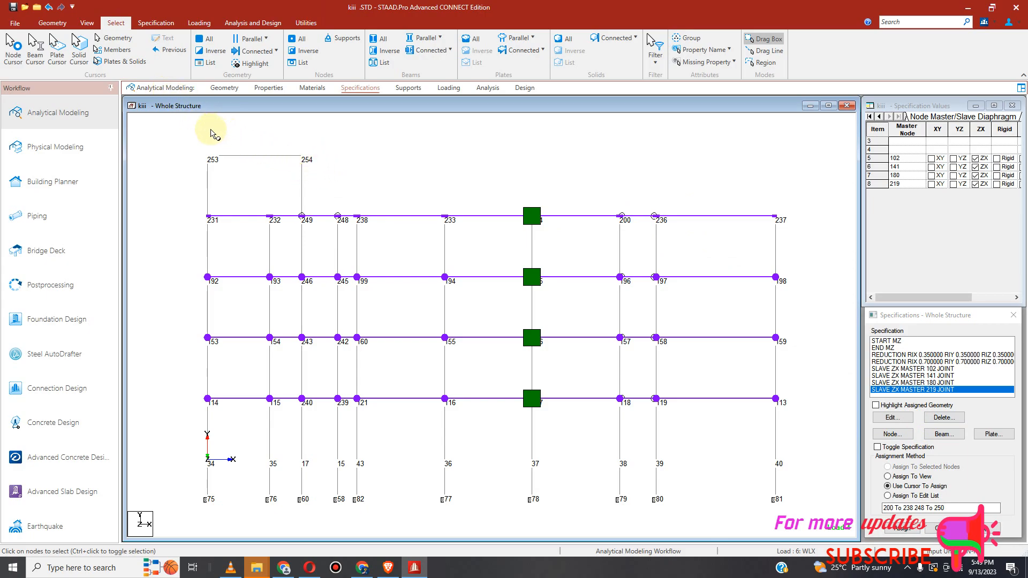
# Step: Add a master/slave node specification with master node 254, slaving only the ZX direction instead of Rigid
pyautogui.click(87, 24)
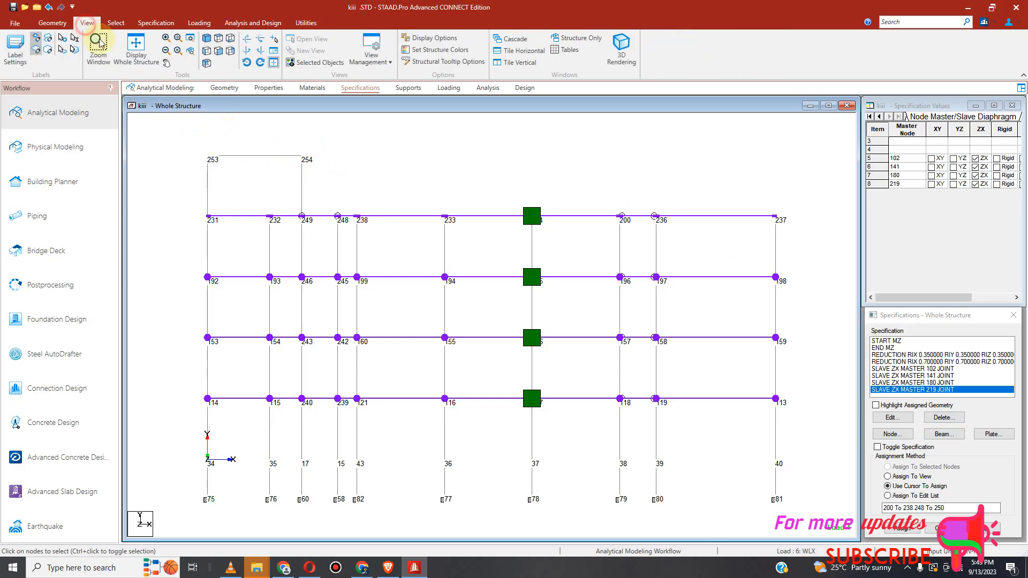
pyautogui.click(208, 40)
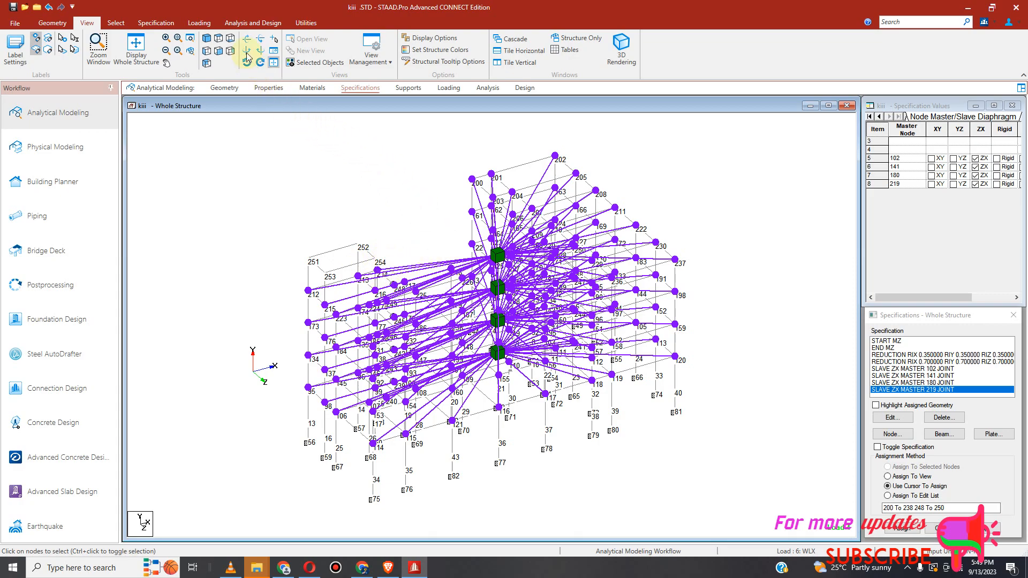
pyautogui.click(158, 24)
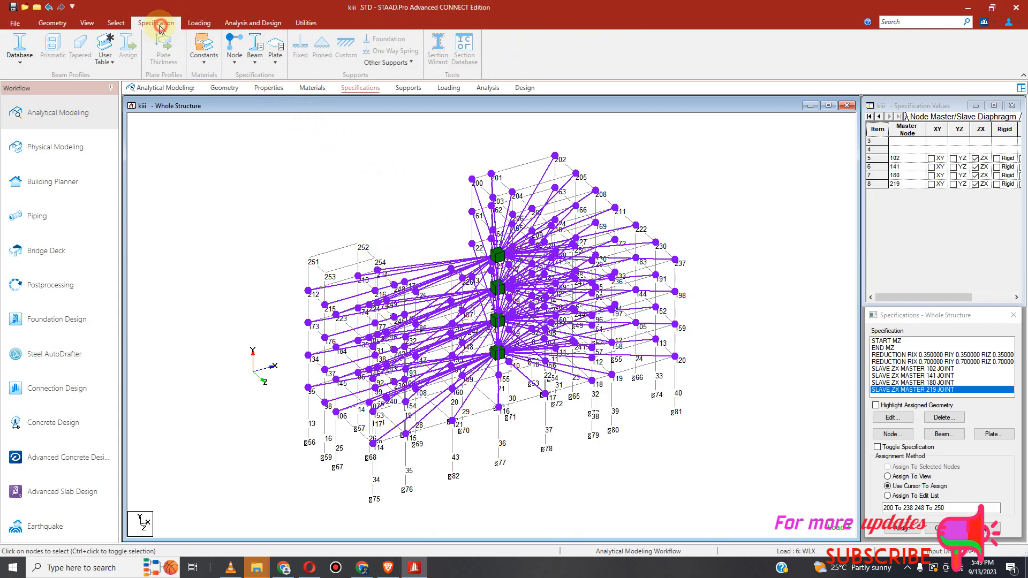
pyautogui.click(234, 49)
pyautogui.click(202, 79)
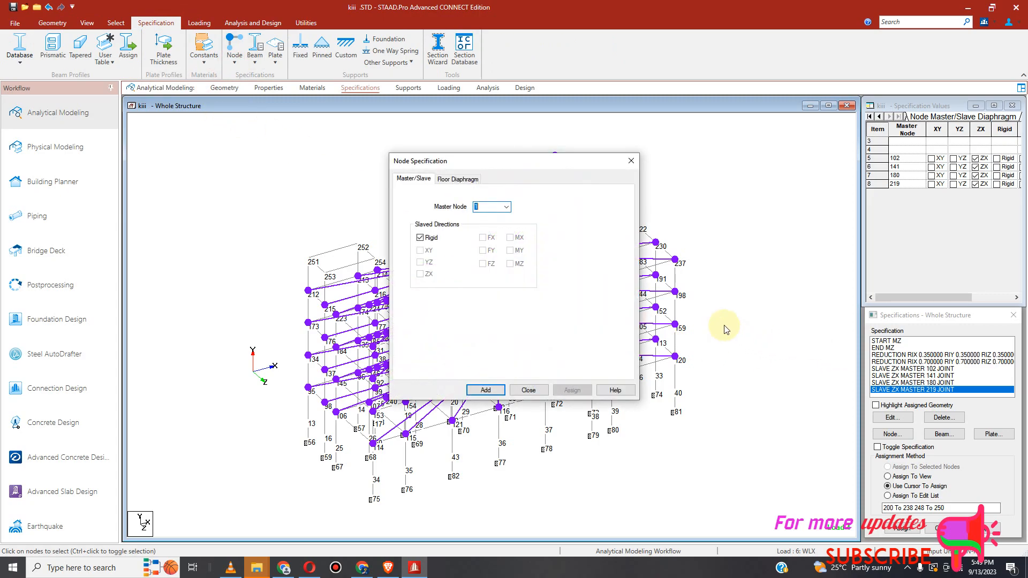
pyautogui.click(506, 207)
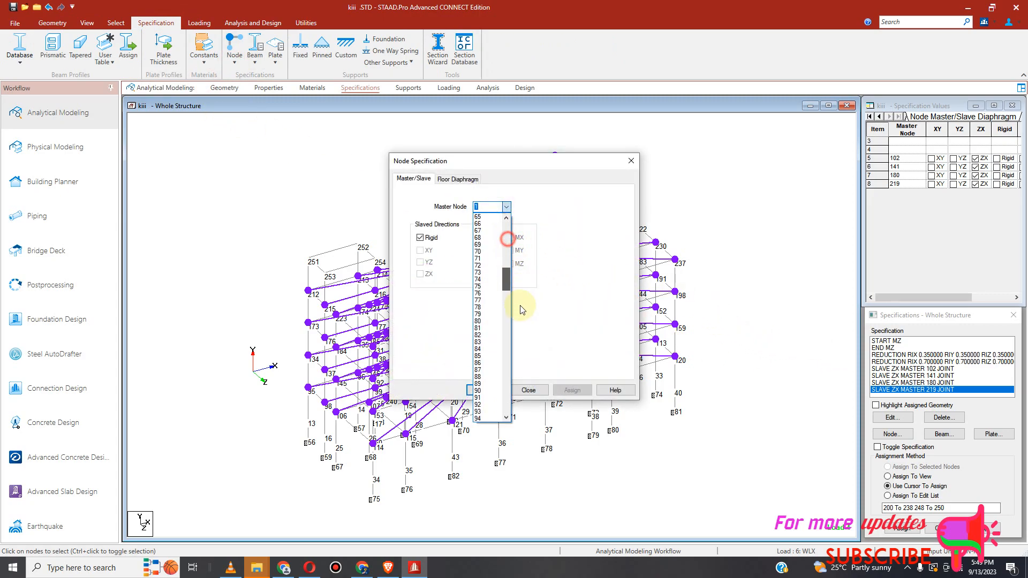
pyautogui.moveTo(511, 236); pyautogui.dragTo(508, 399)
pyautogui.click(479, 418)
pyautogui.click(420, 237)
pyautogui.click(420, 274)
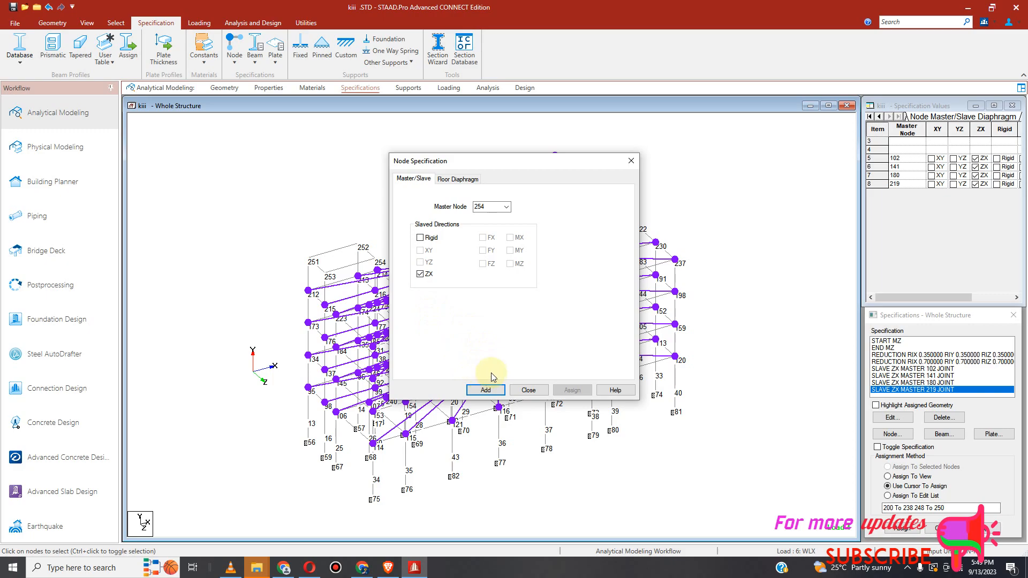
pyautogui.click(480, 392)
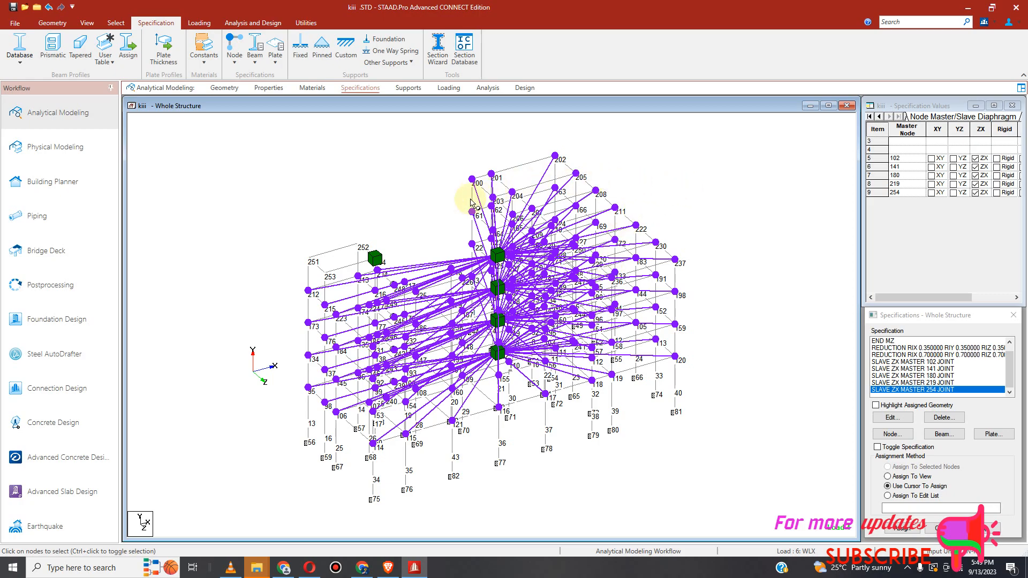
# Step: Assign the SLAVE ZX MASTER 254 specification to the uppermost roof nodes around node 254
pyautogui.click(116, 23)
pyautogui.click(87, 23)
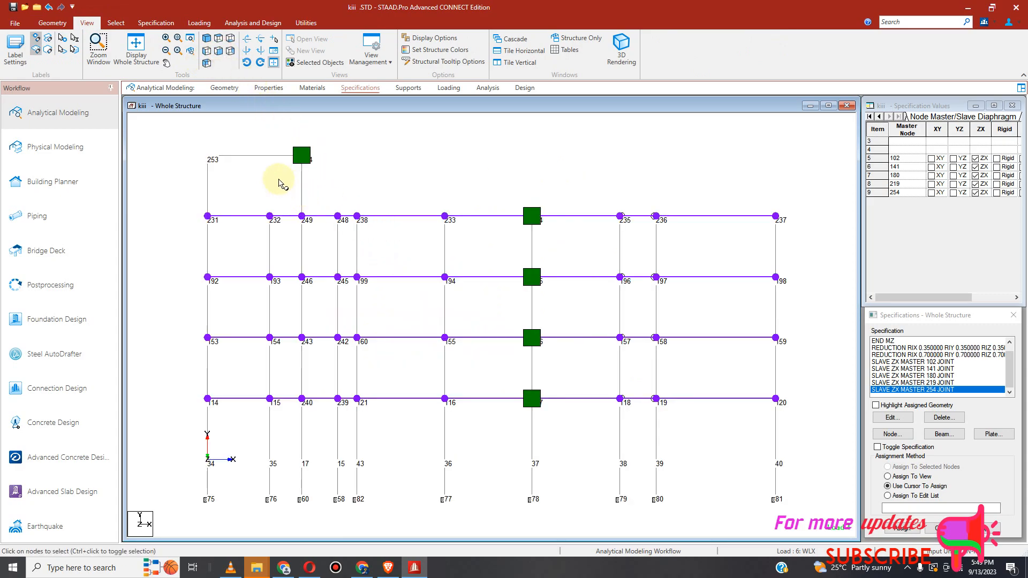
pyautogui.click(115, 23)
pyautogui.click(14, 49)
pyautogui.moveTo(145, 118); pyautogui.dragTo(333, 171)
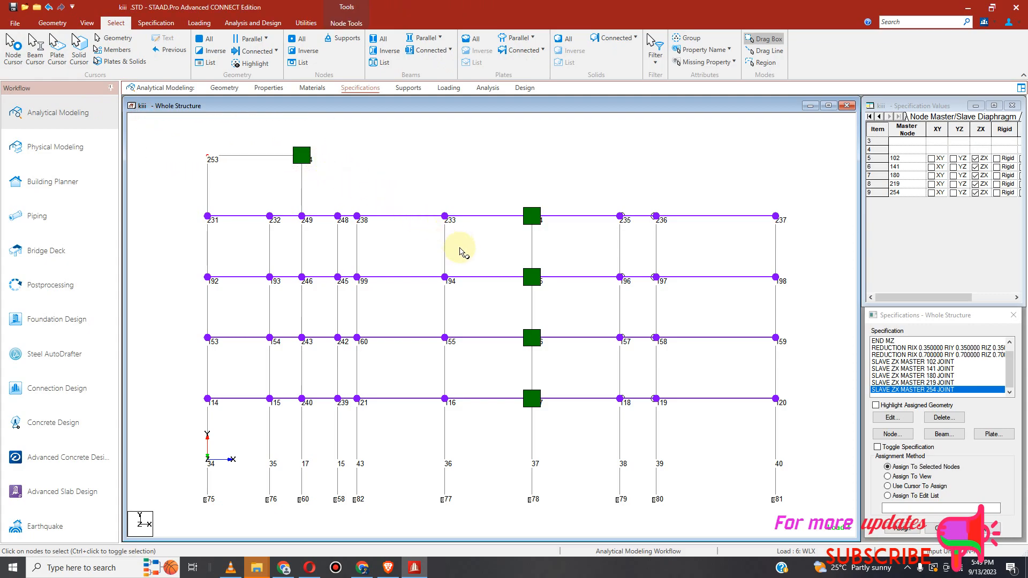
pyautogui.click(902, 529)
pyautogui.click(948, 456)
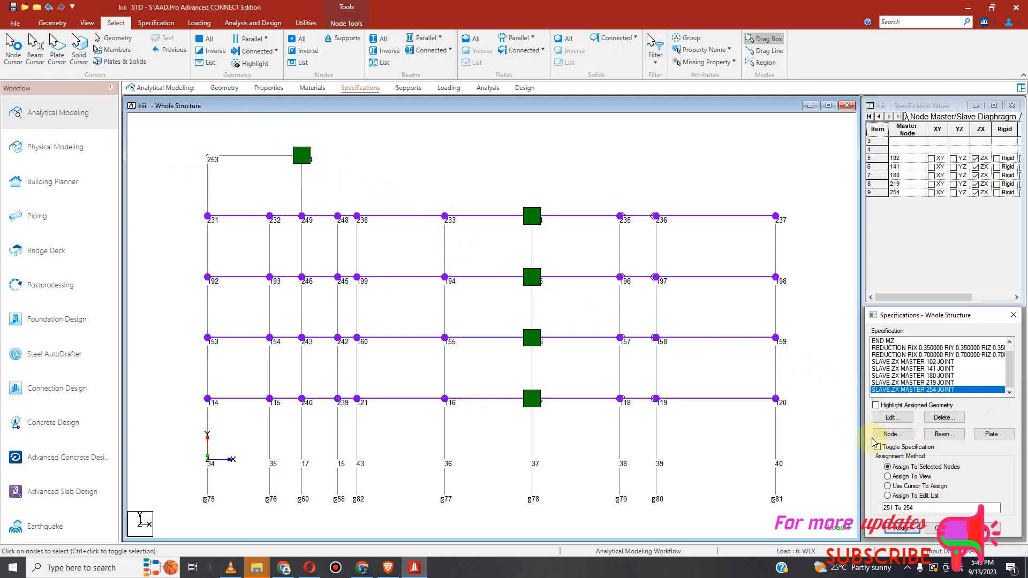
pyautogui.click(385, 184)
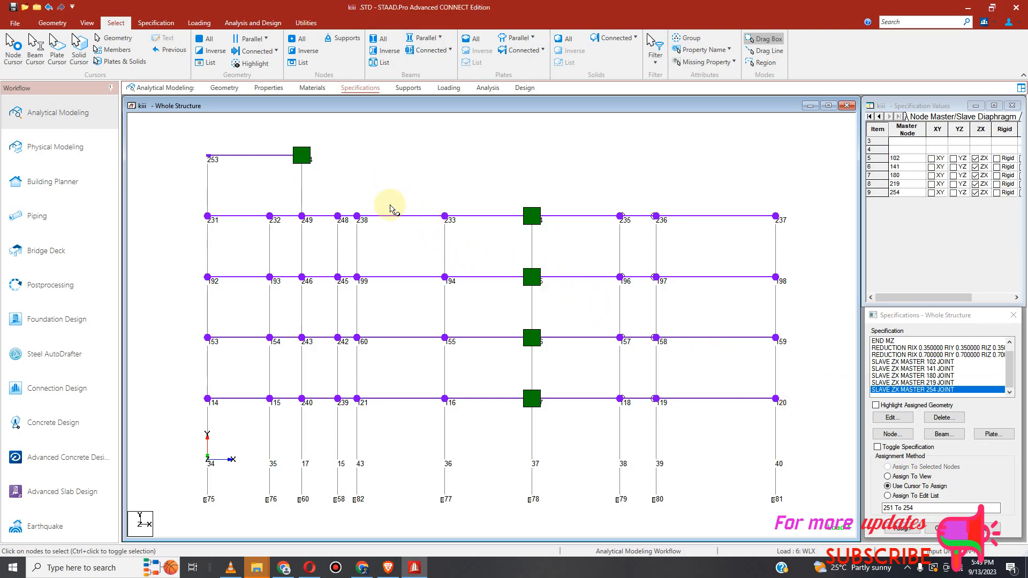
pyautogui.click(87, 23)
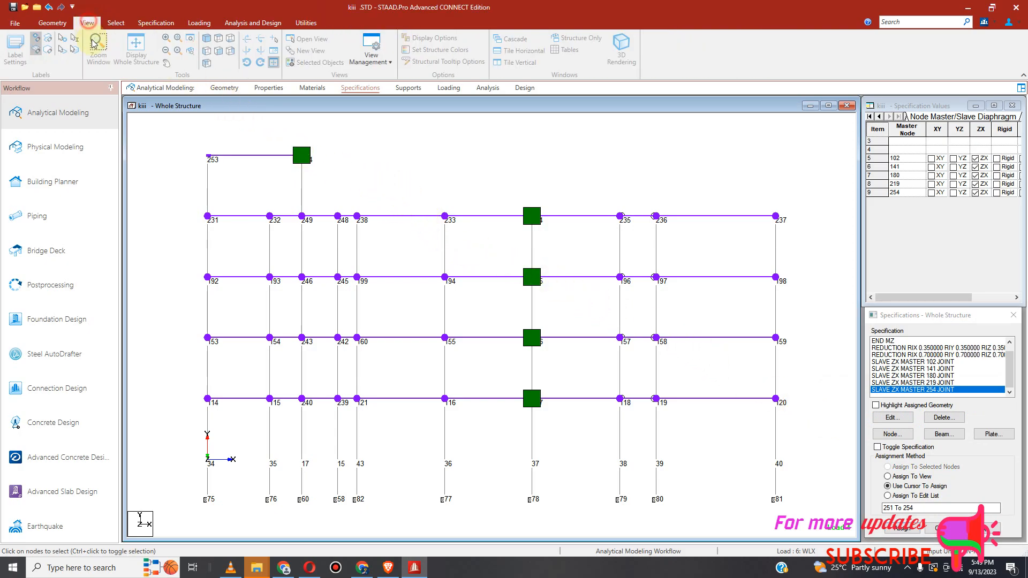
# Step: Save the model with the new ZX master/slave diaphragm specifications
pyautogui.click(206, 39)
pyautogui.scroll(2, 549, 312)
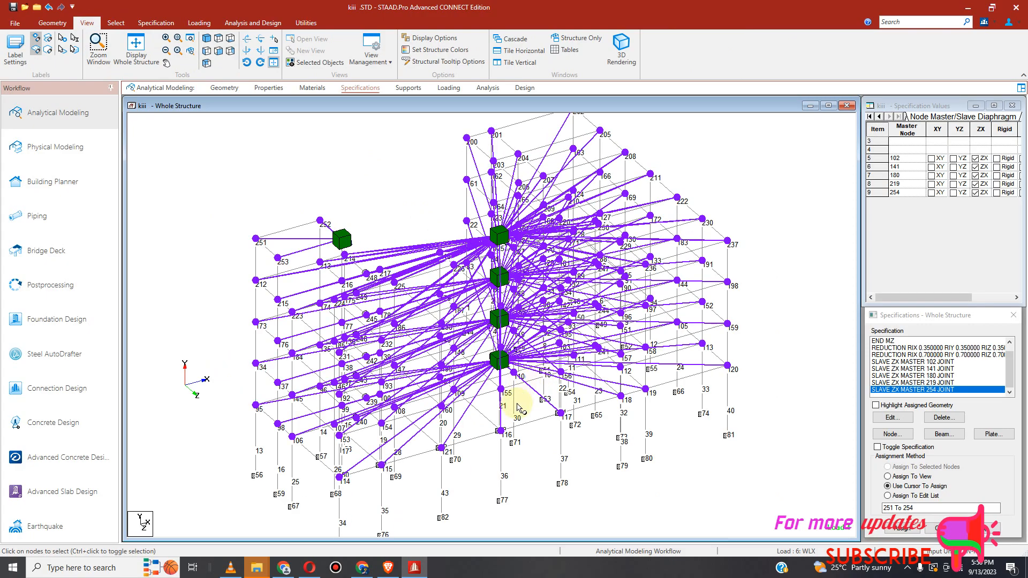
pyautogui.press('Up')
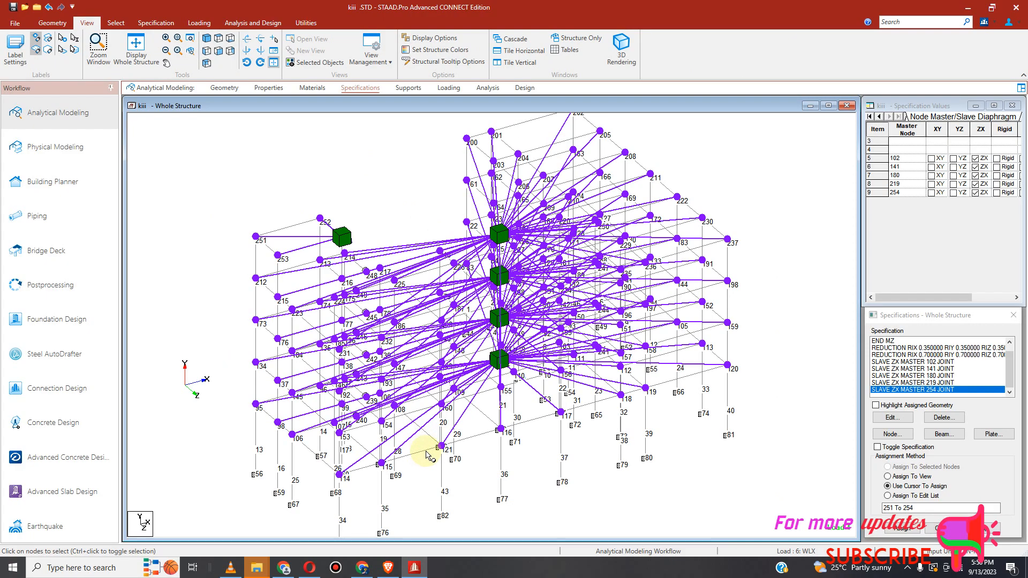
pyautogui.click(441, 447)
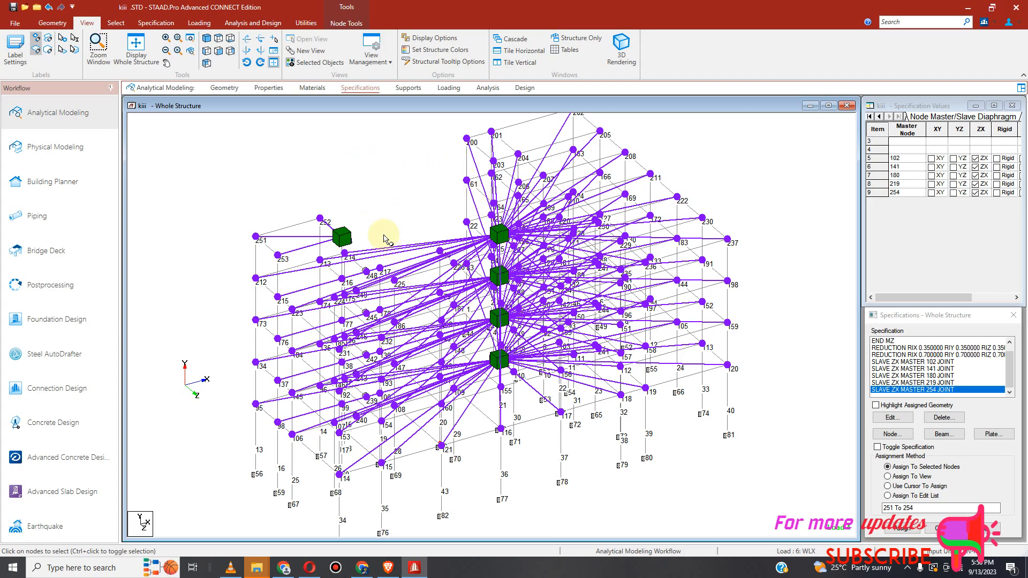
pyautogui.click(13, 9)
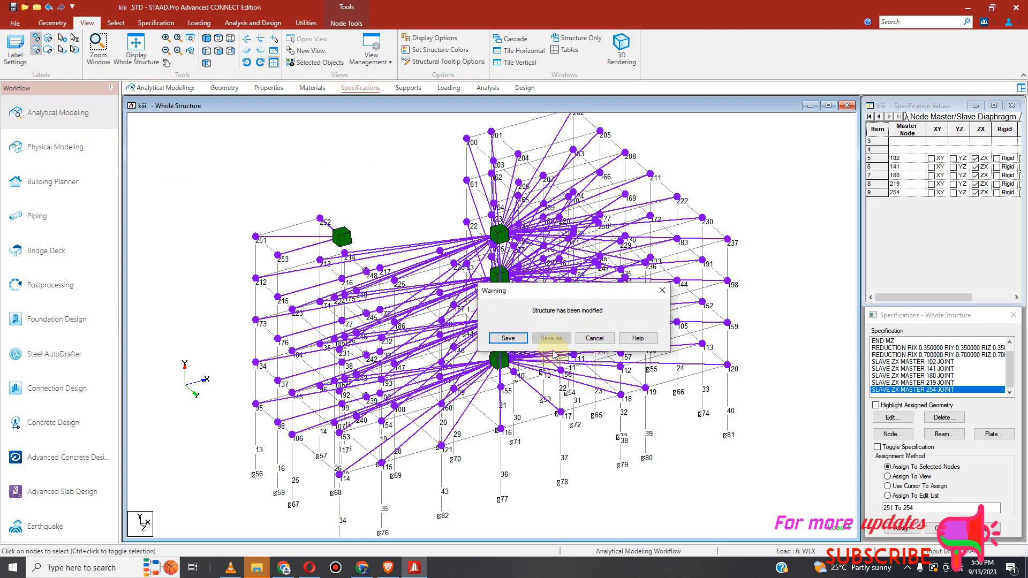
pyautogui.click(510, 341)
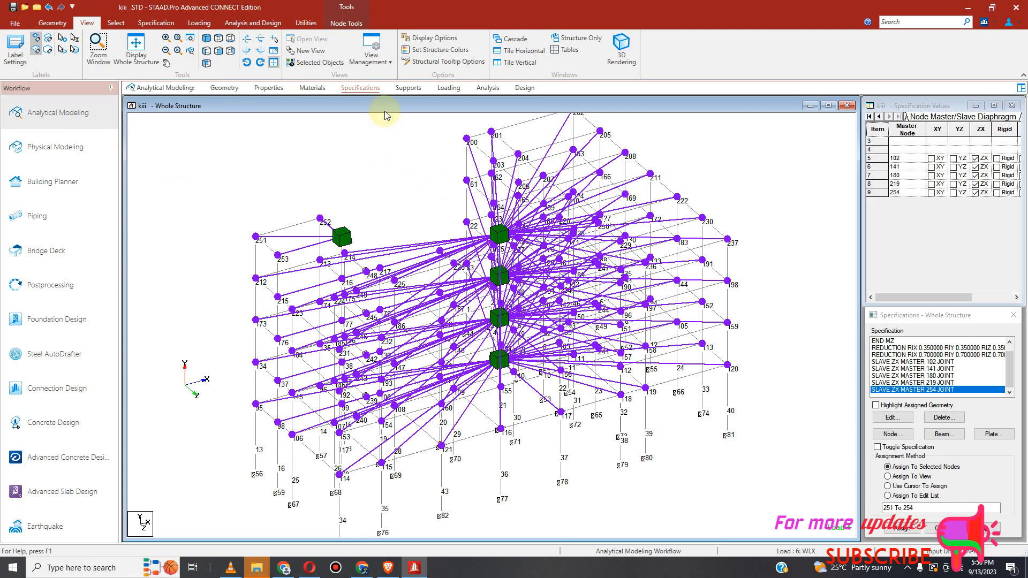
# Step: Run the analysis and switch to post-processing mode, accepting all six load cases in the results setup
pyautogui.click(261, 23)
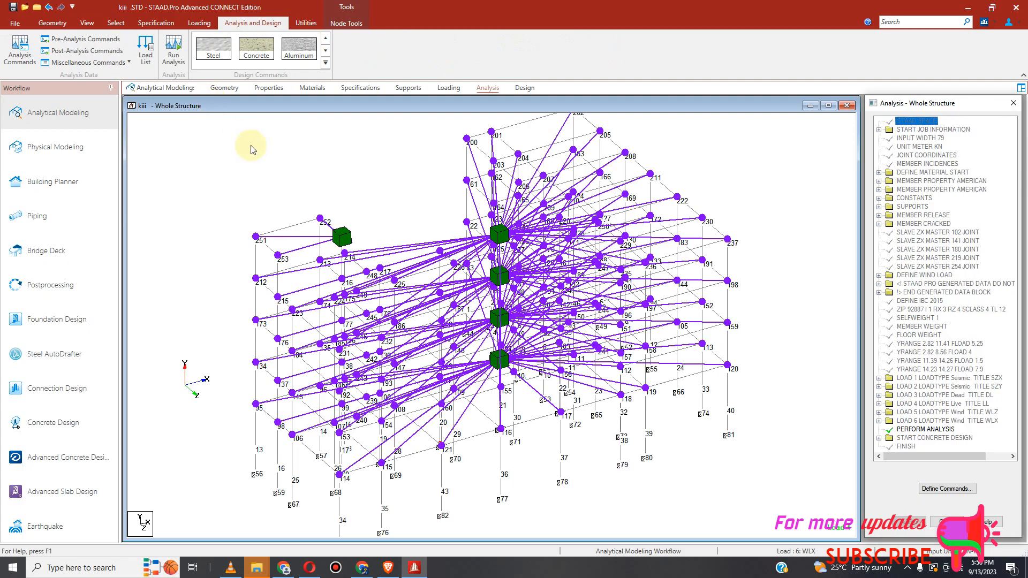
pyautogui.click(173, 54)
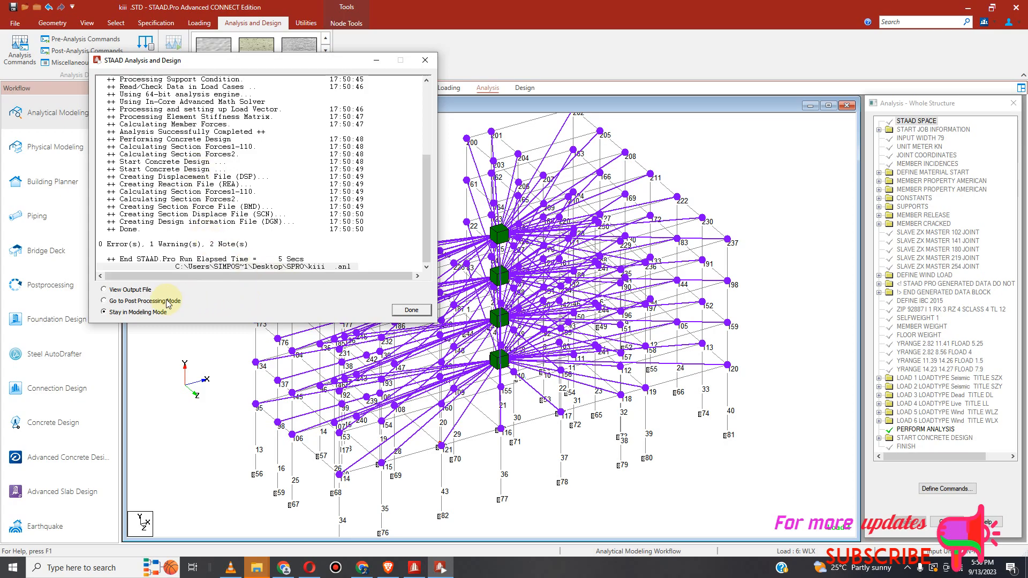
pyautogui.click(105, 300)
pyautogui.click(404, 310)
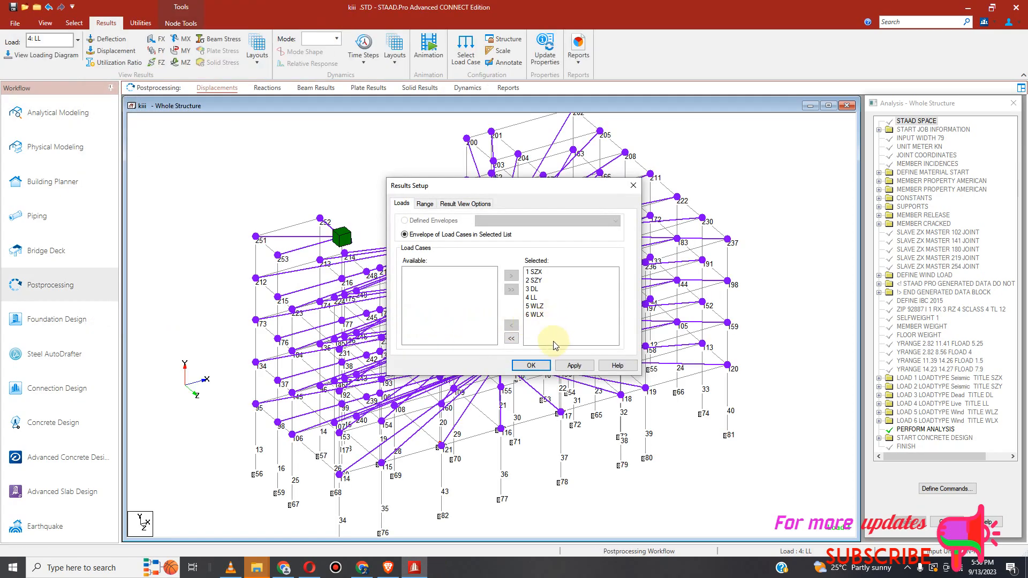
pyautogui.click(531, 365)
# Step: Launch the Advanced Concrete Design (RCDC) application from the workflow
pyautogui.scroll(3, 339, 318)
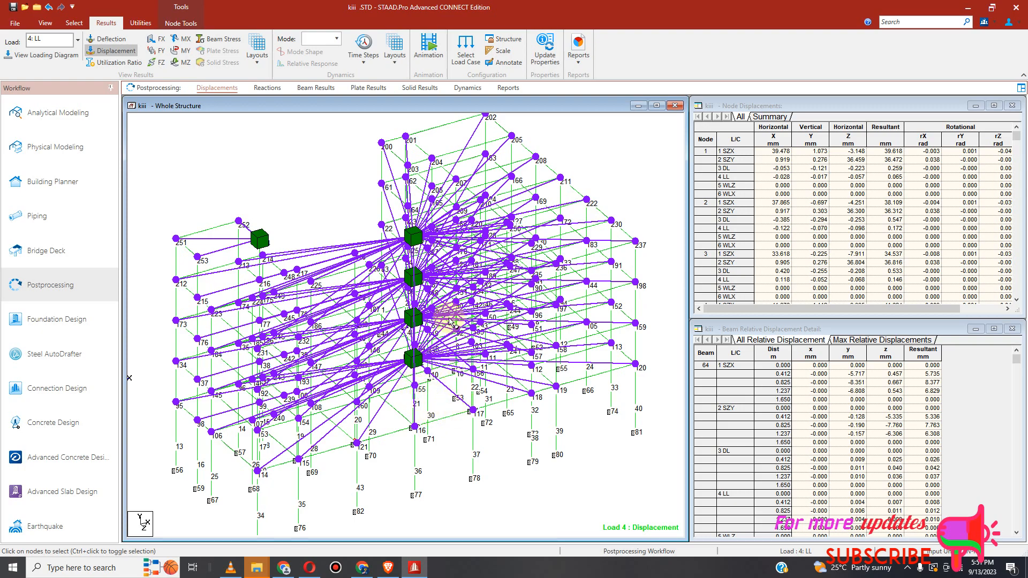
pyautogui.scroll(-2, 395, 300)
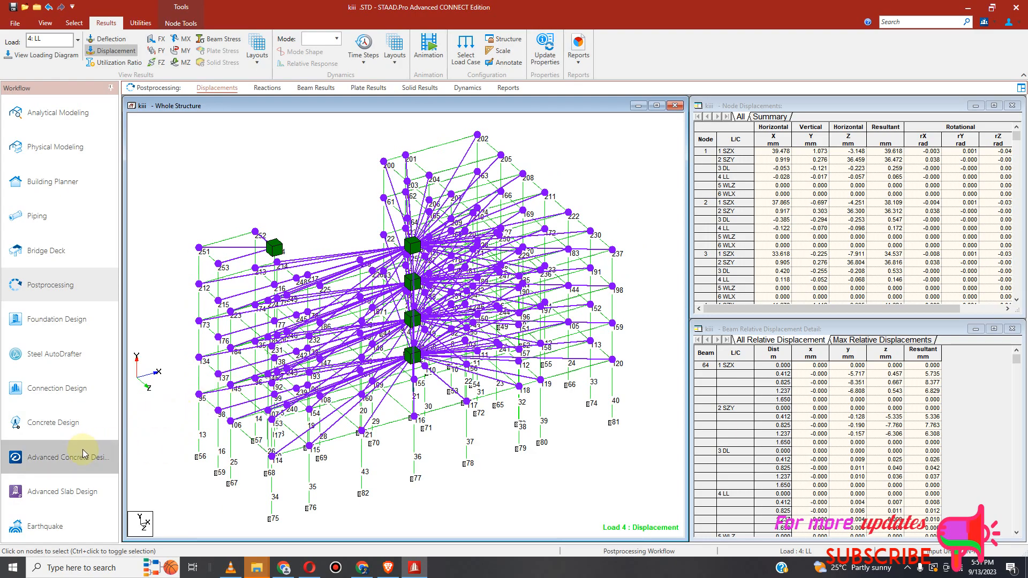
pyautogui.click(45, 462)
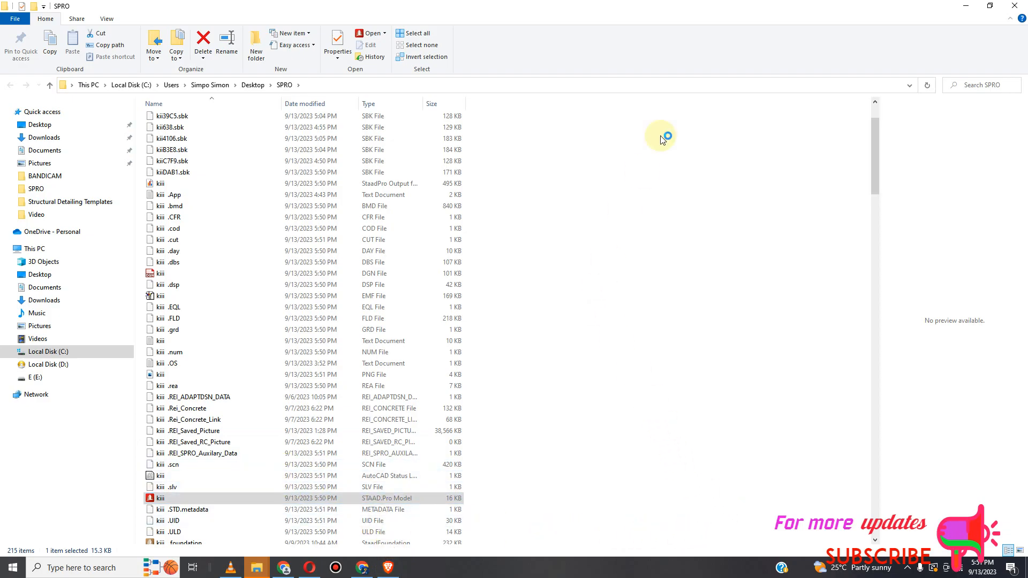
pyautogui.click(966, 6)
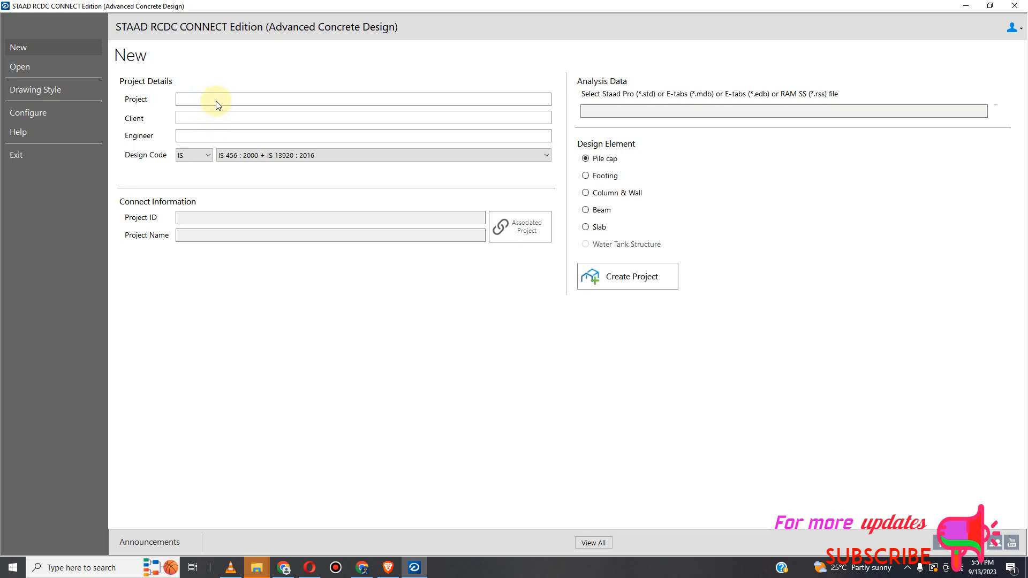
# Step: Enter the project details: Project S, Client DD, Engineer DDD
pyautogui.click(216, 99)
pyautogui.write('S')
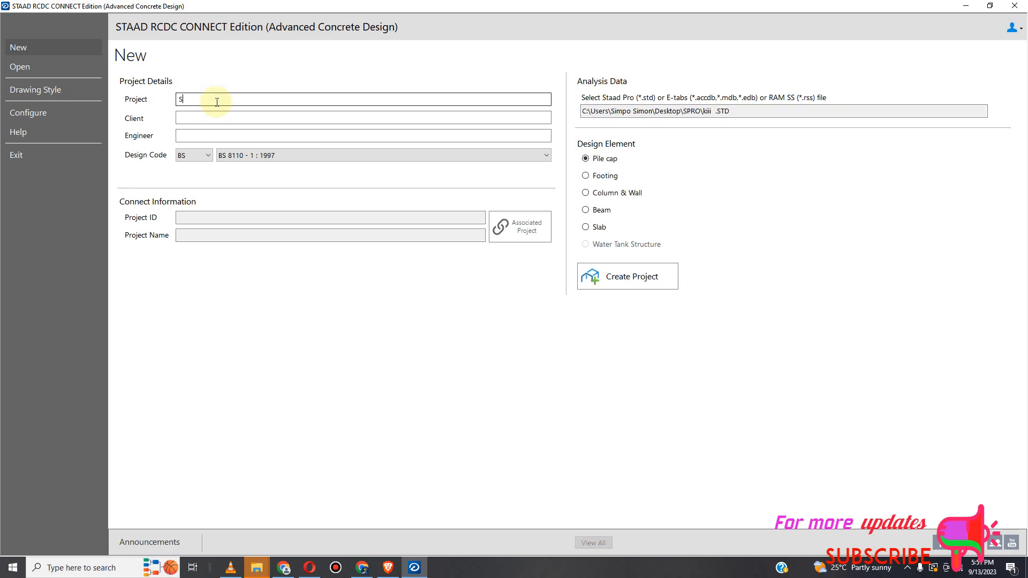
pyautogui.click(199, 117)
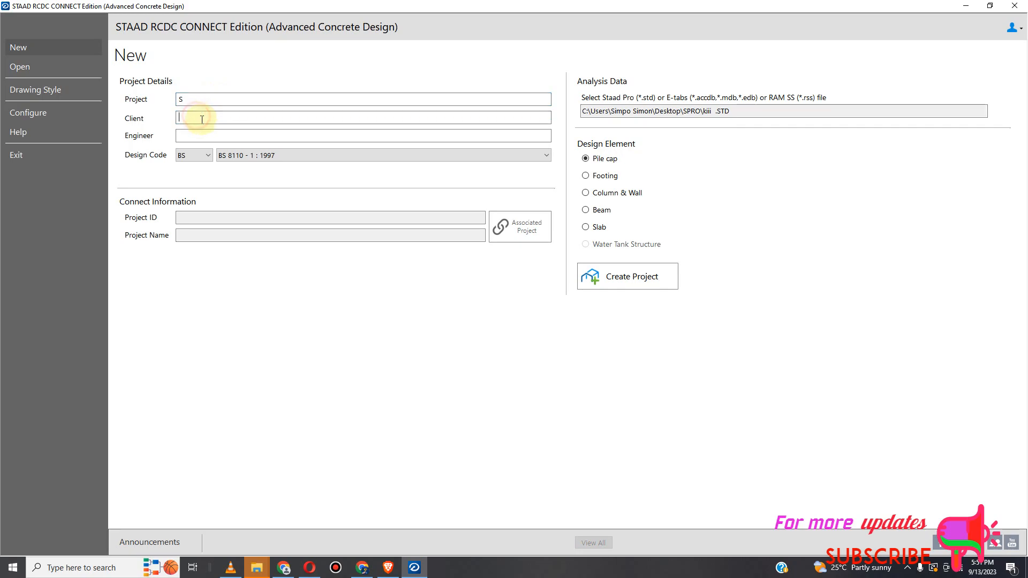
pyautogui.write('DD')
pyautogui.click(202, 134)
pyautogui.write('DDD')
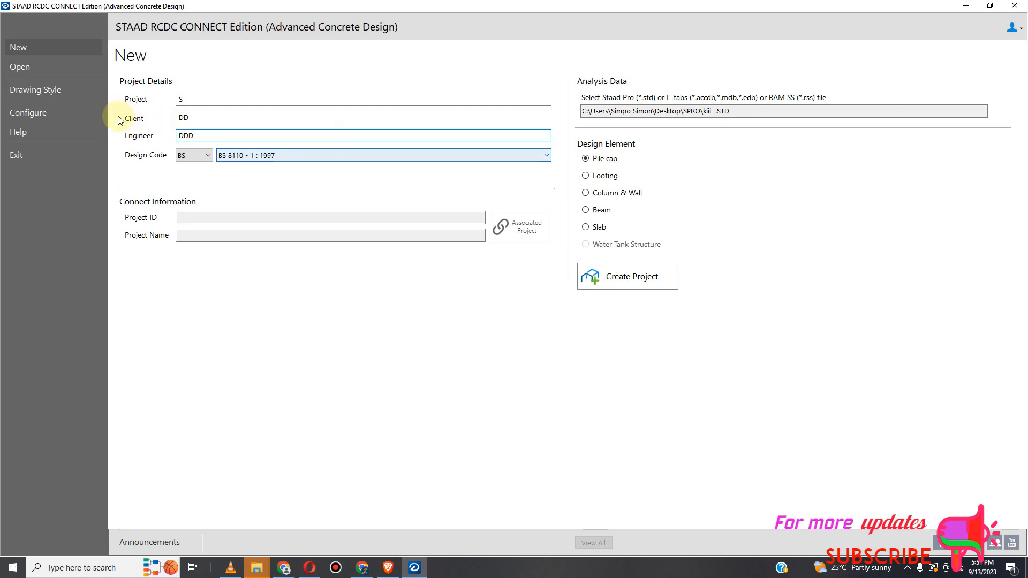
# Step: Choose Column & Wall as the design element and create the project from the analysed STAAD file
pyautogui.click(587, 193)
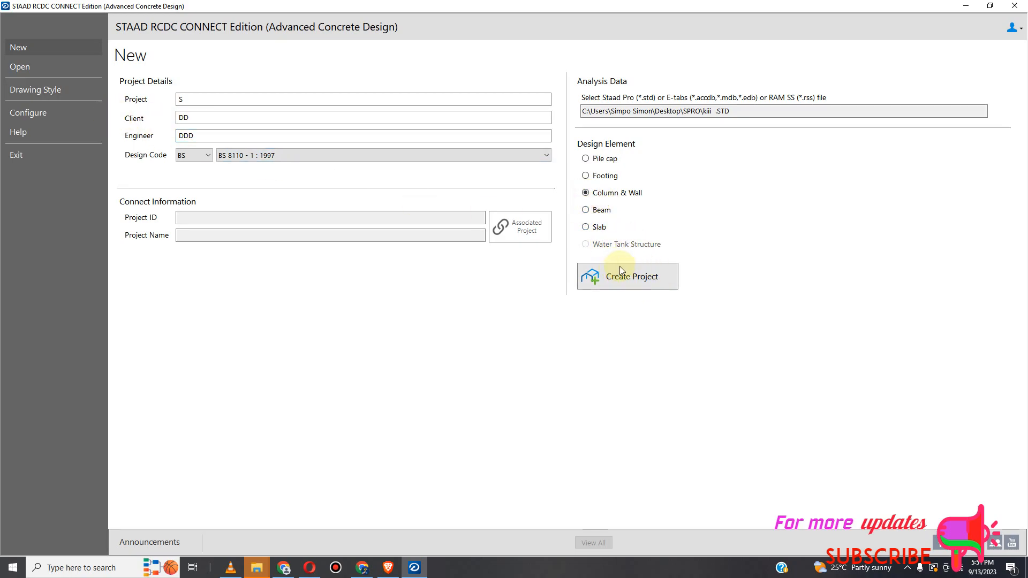
pyautogui.click(618, 286)
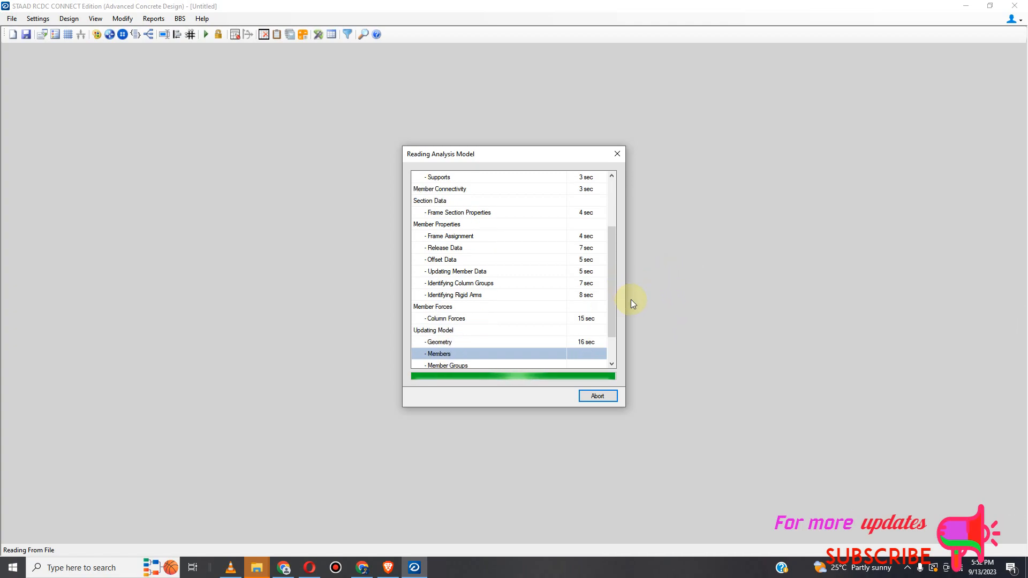
pyautogui.scroll(-2, 613, 319)
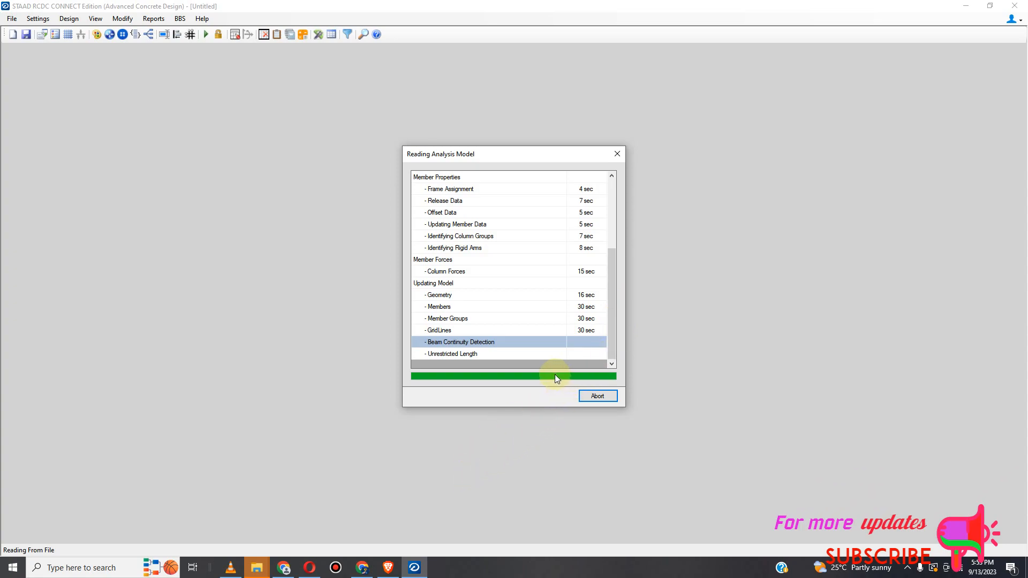
pyautogui.click(907, 568)
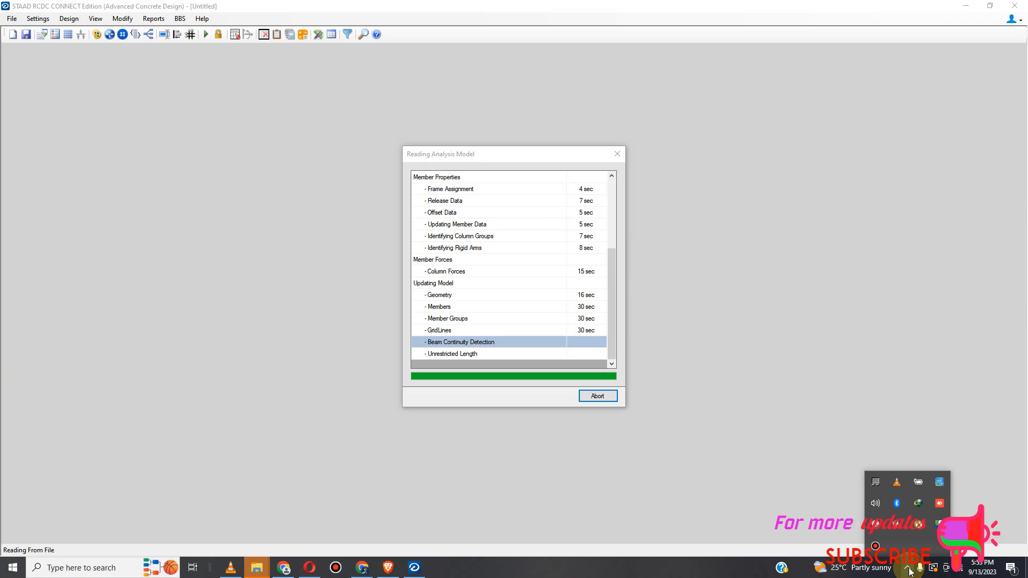